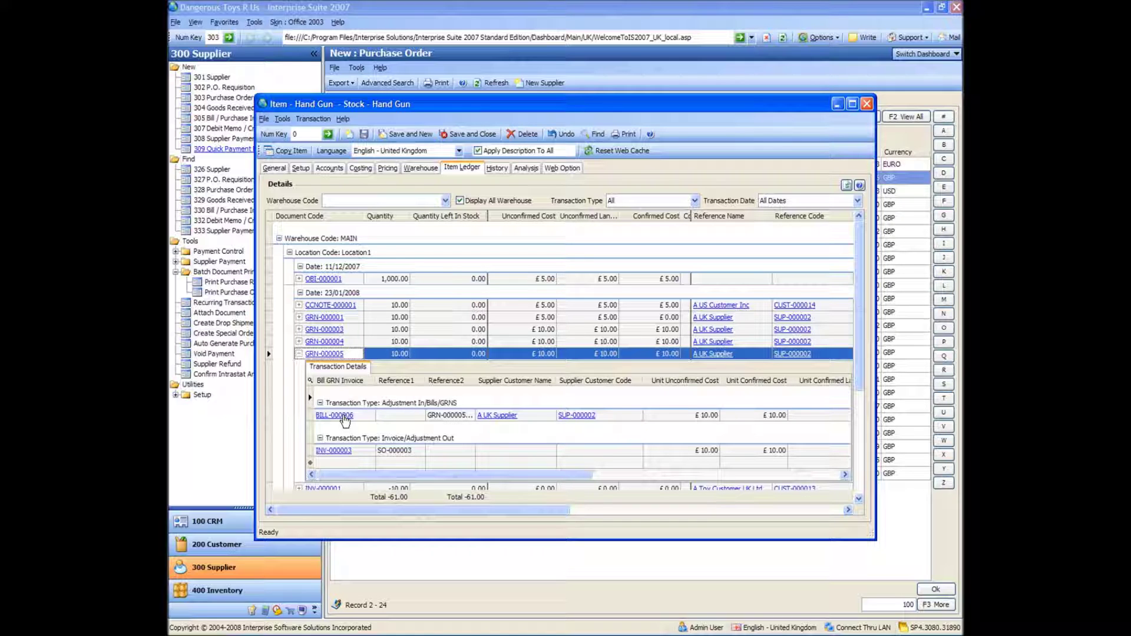
Close the open item, bill and goods received records to return to the supplier list.
click(868, 104)
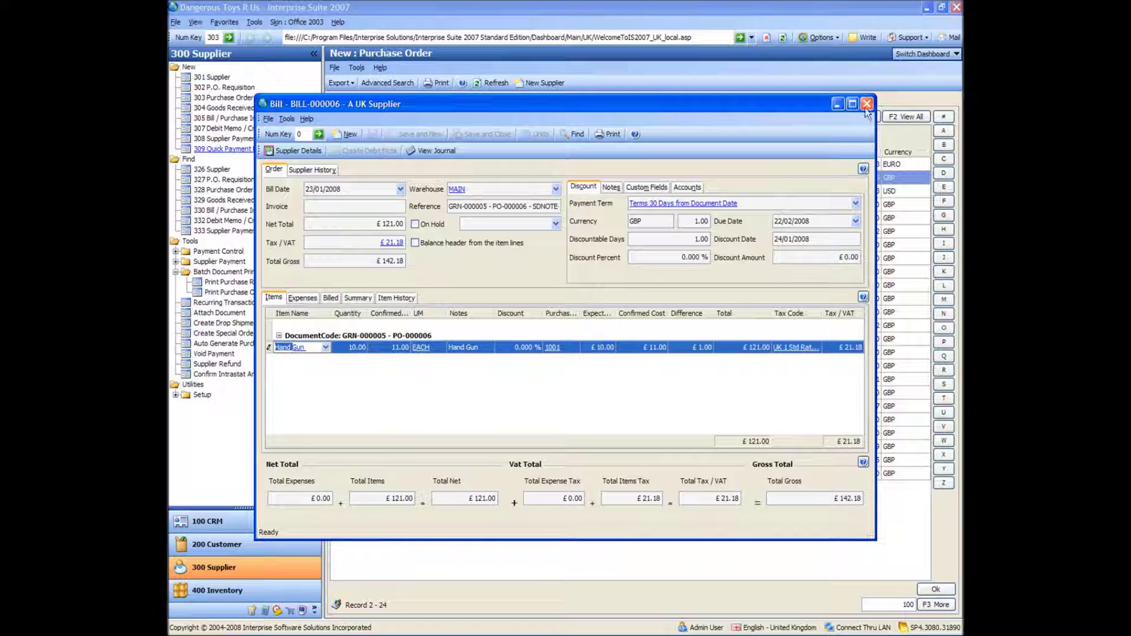
click(867, 105)
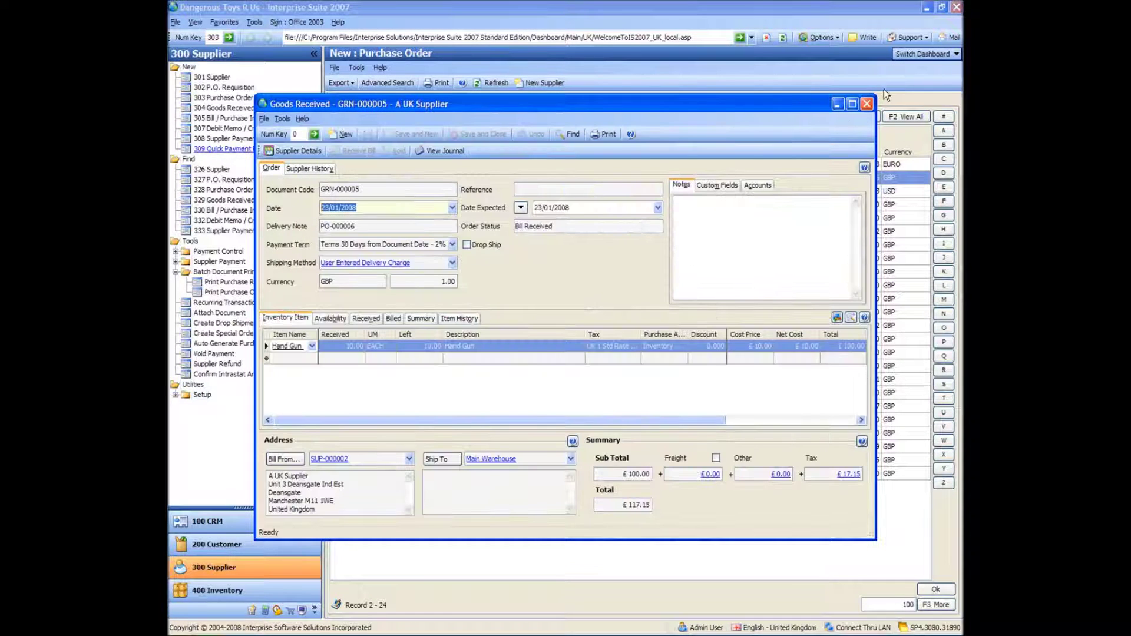
click(867, 103)
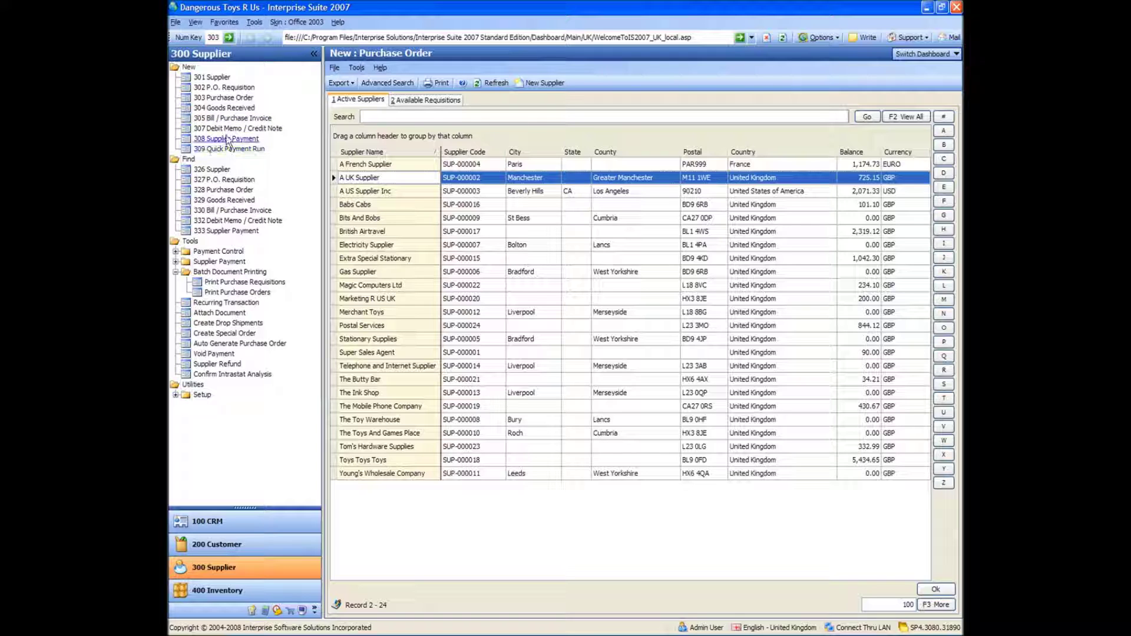
Create a new debit memo / credit note for A UK Supplier.
click(227, 130)
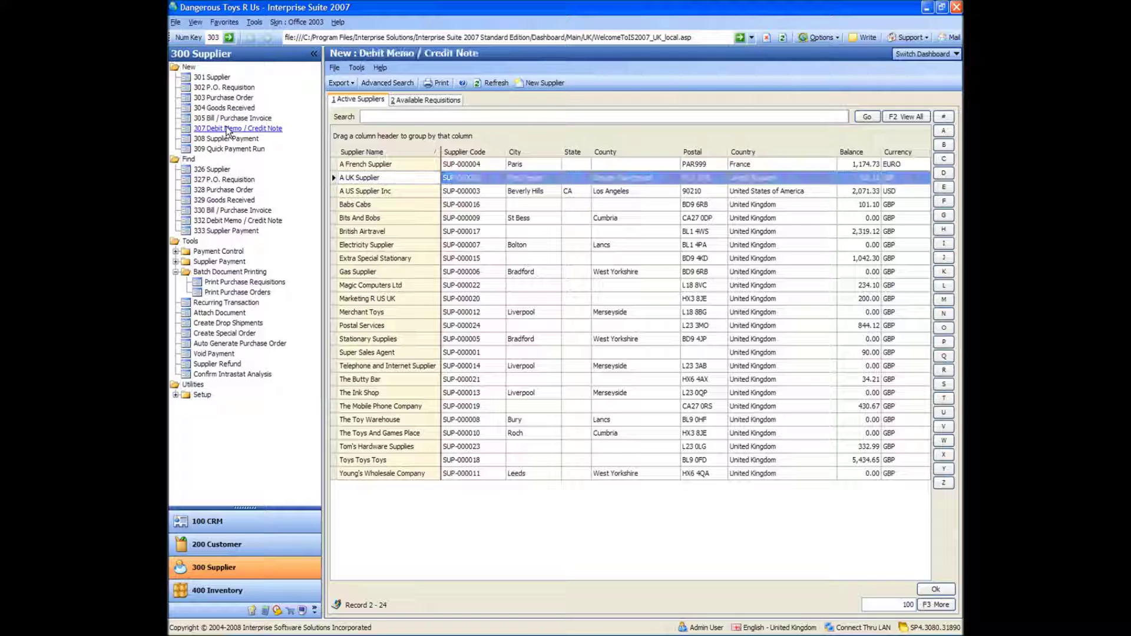
click(494, 220)
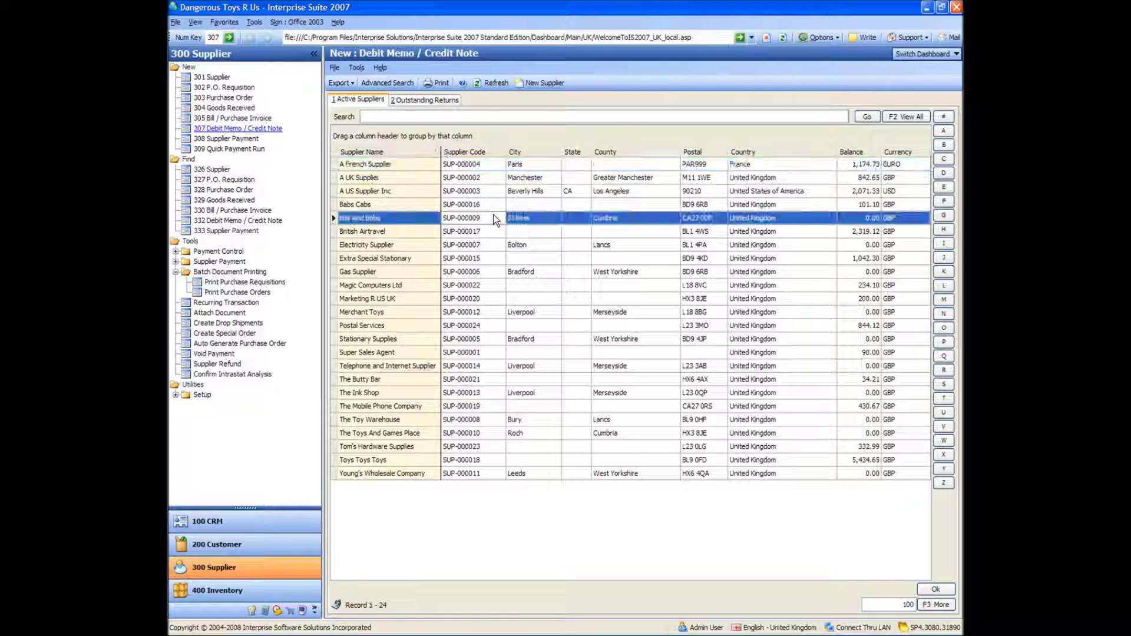
double_click(398, 183)
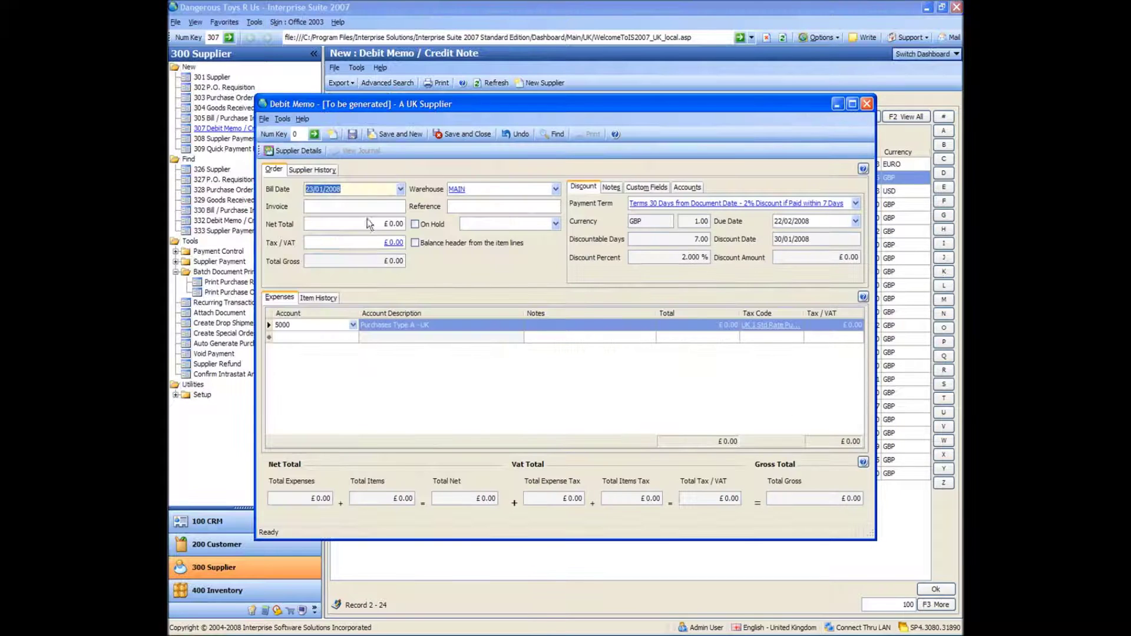
Set the debit memo's net total to £10.00, and save and close it.
click(367, 223)
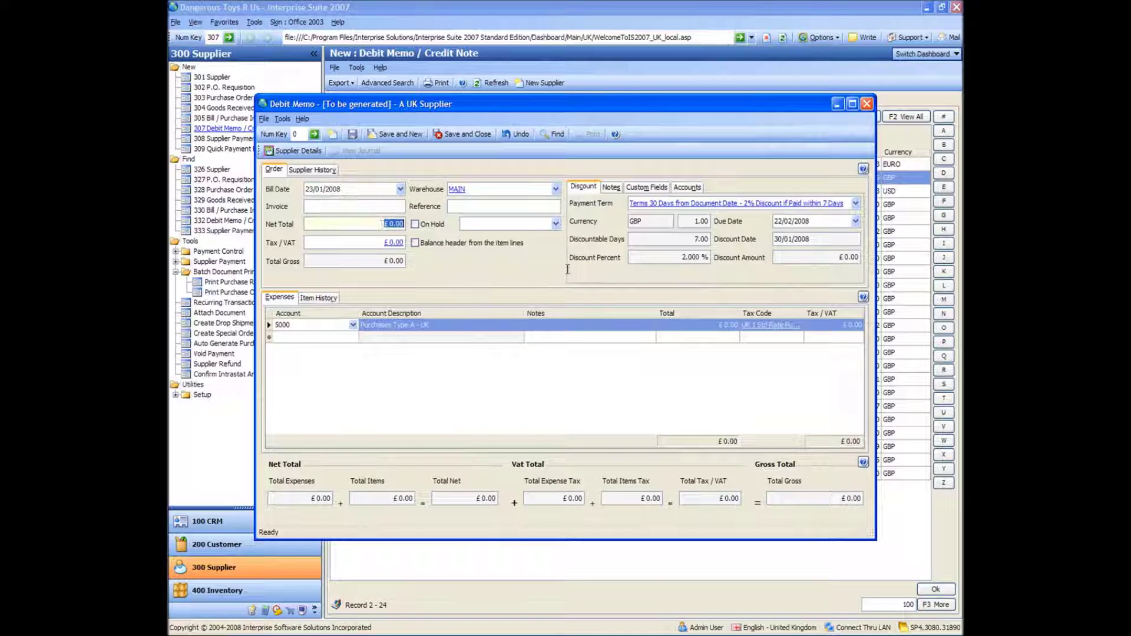
text(10)
key(Tab)
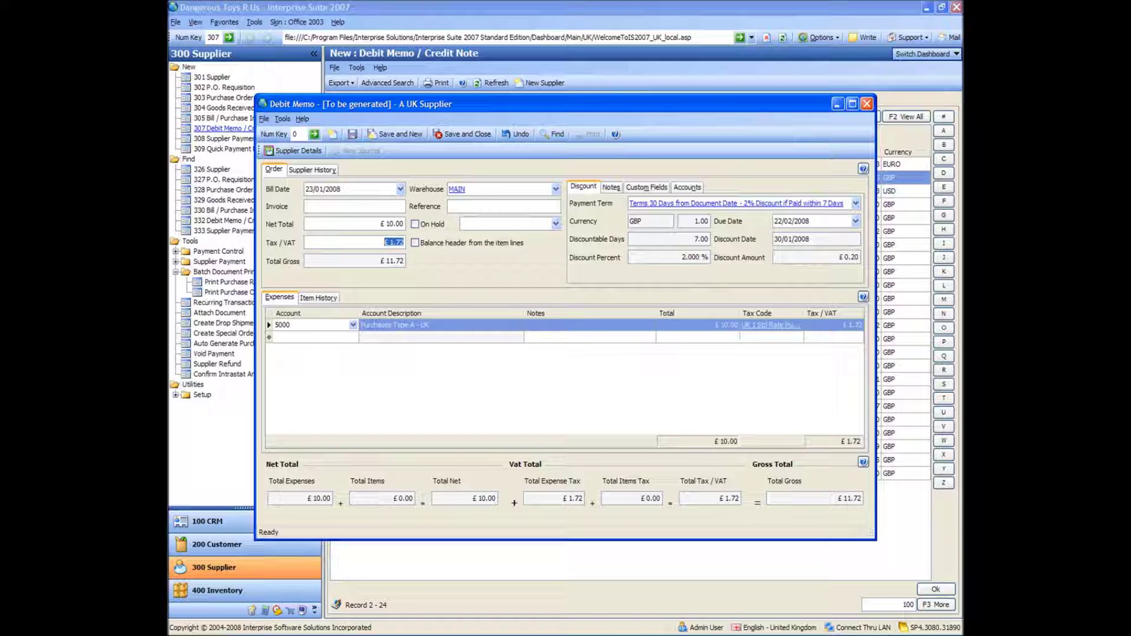
click(613, 376)
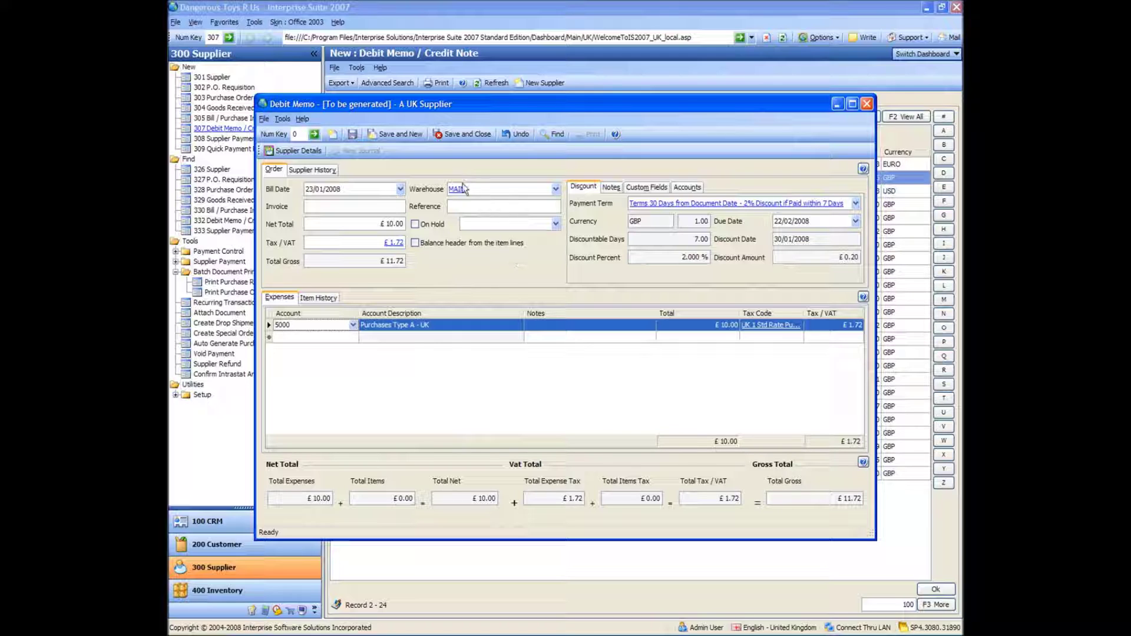
click(459, 133)
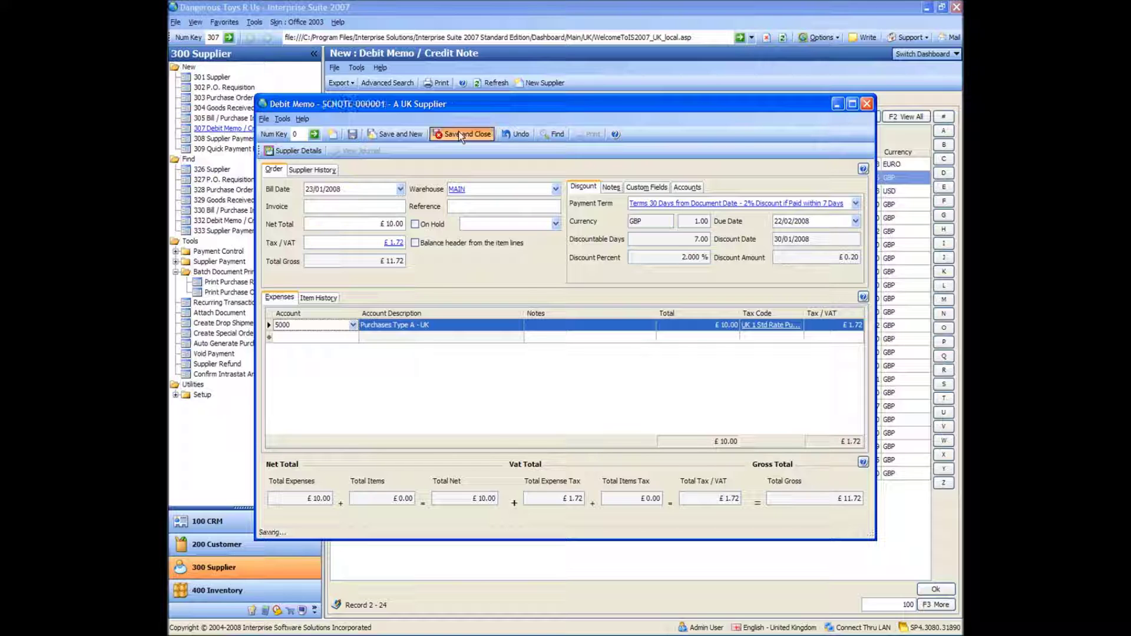
click(508, 233)
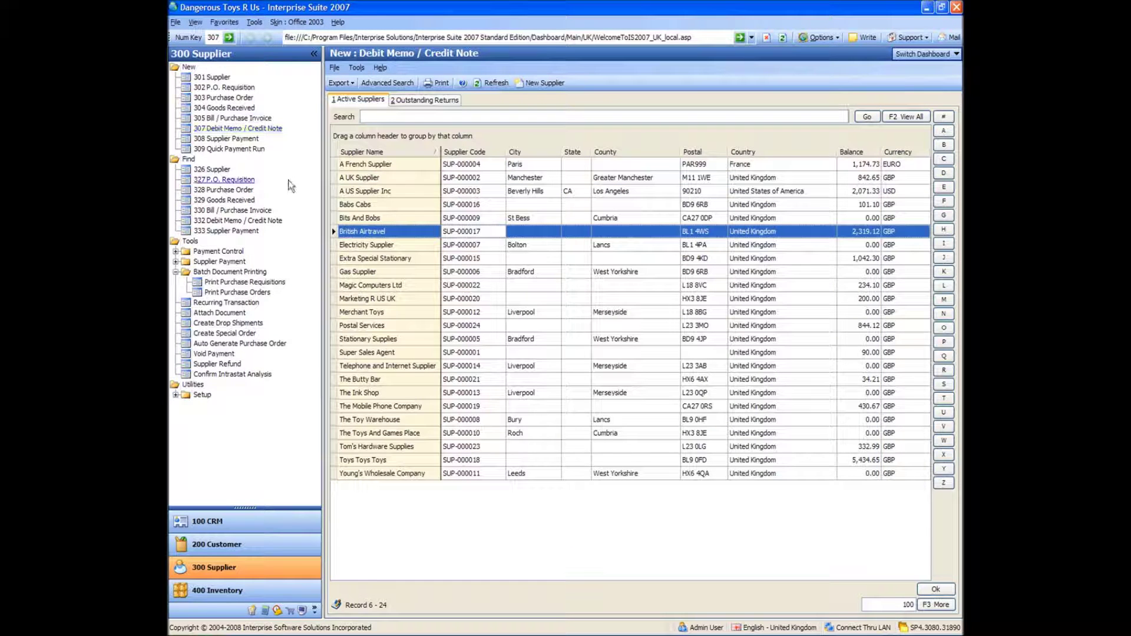
Create a new supplier payment for A UK Supplier.
click(207, 140)
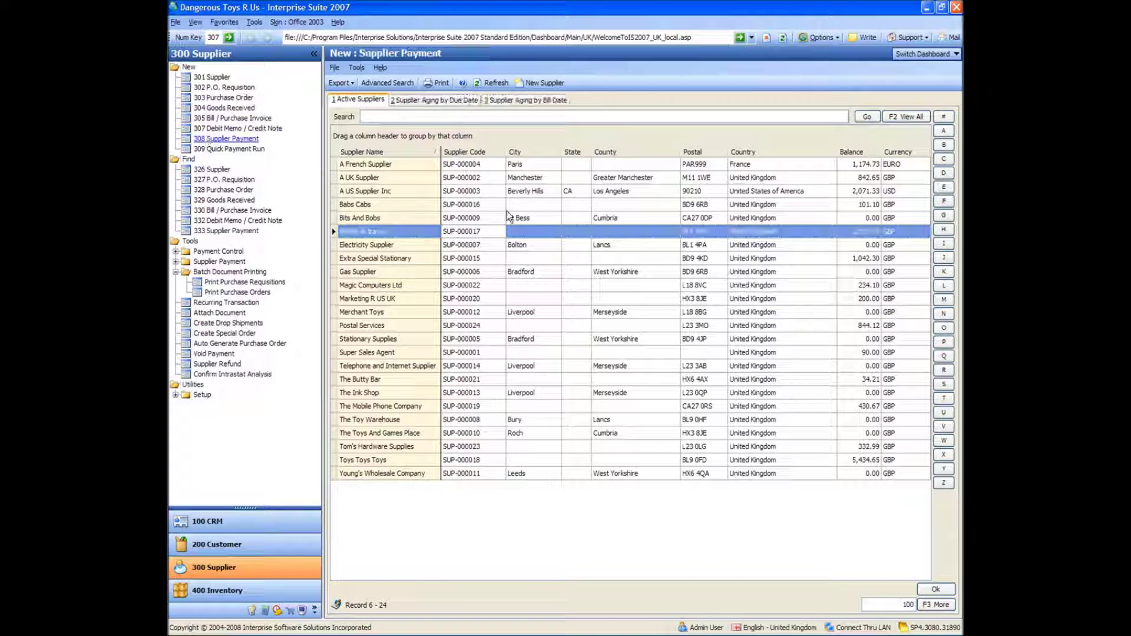
click(651, 263)
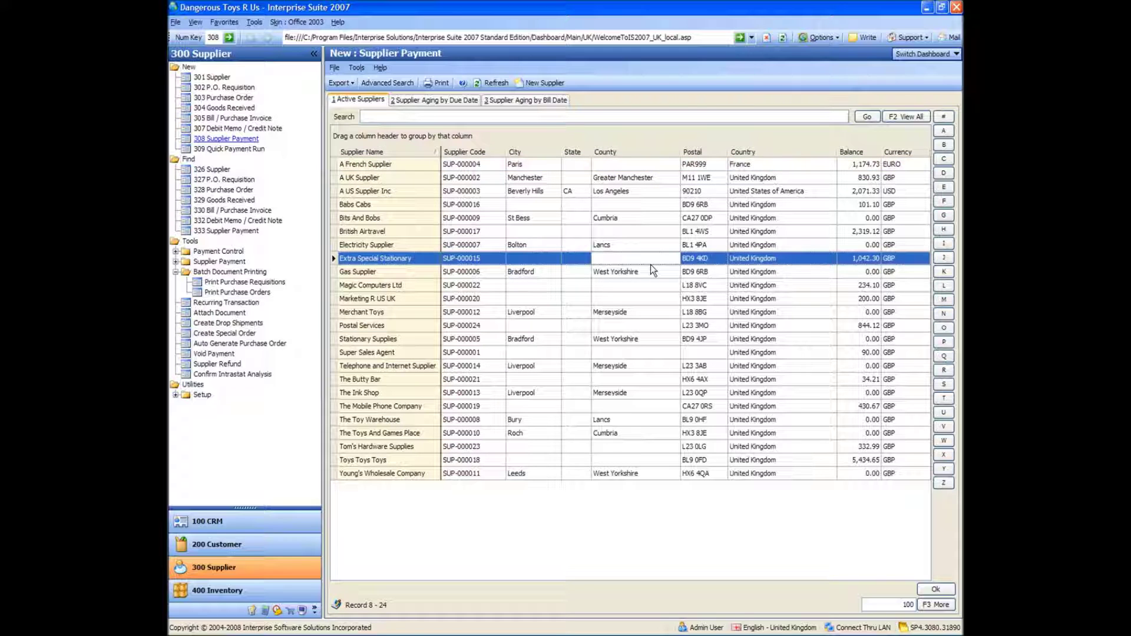
click(380, 179)
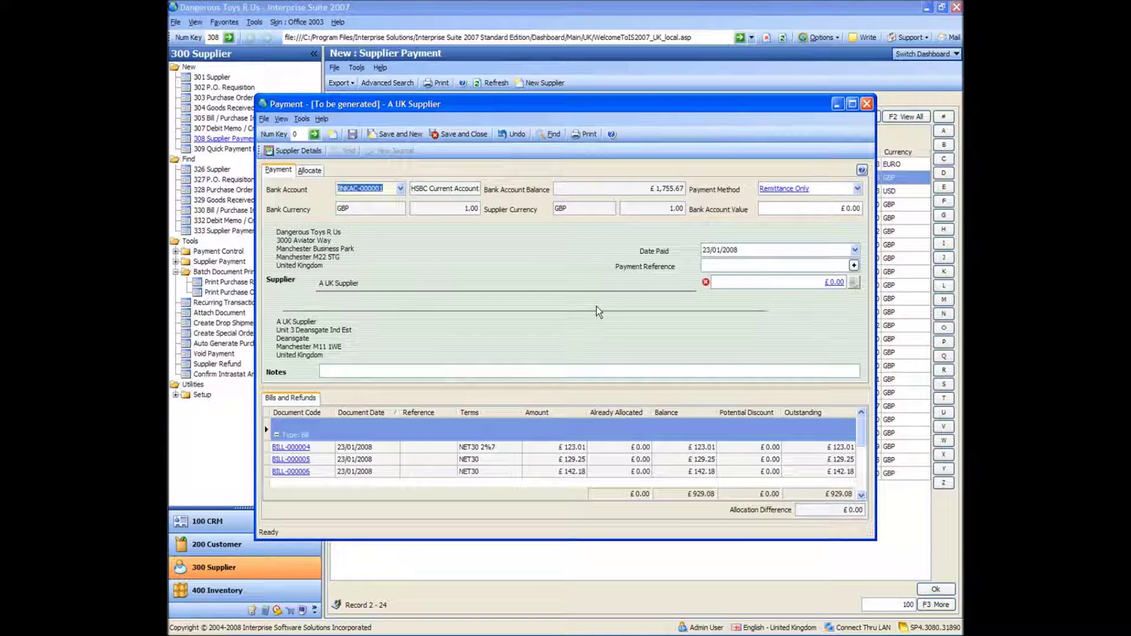
Set the amount paid to £100.00 with payment reference 001, and save the payment.
click(830, 283)
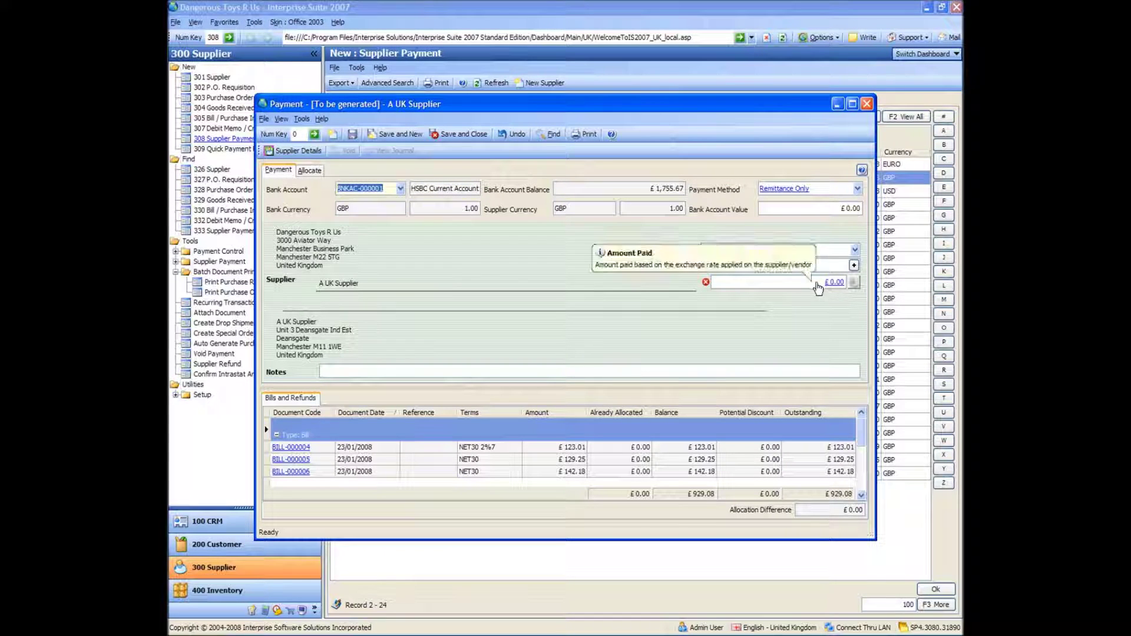
text(100)
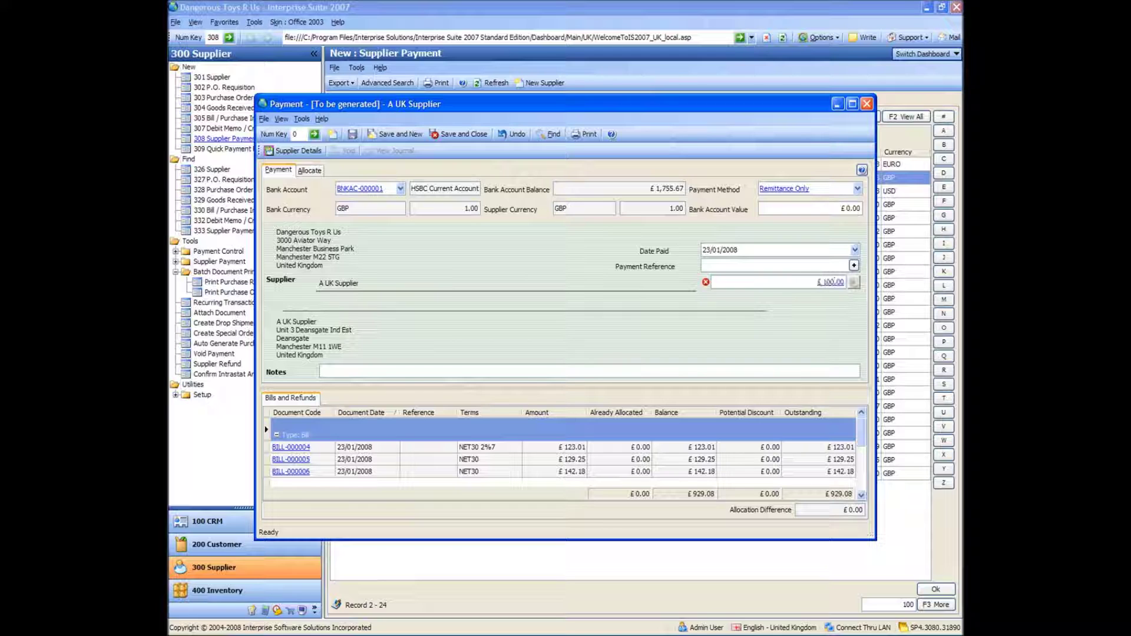
key(Tab)
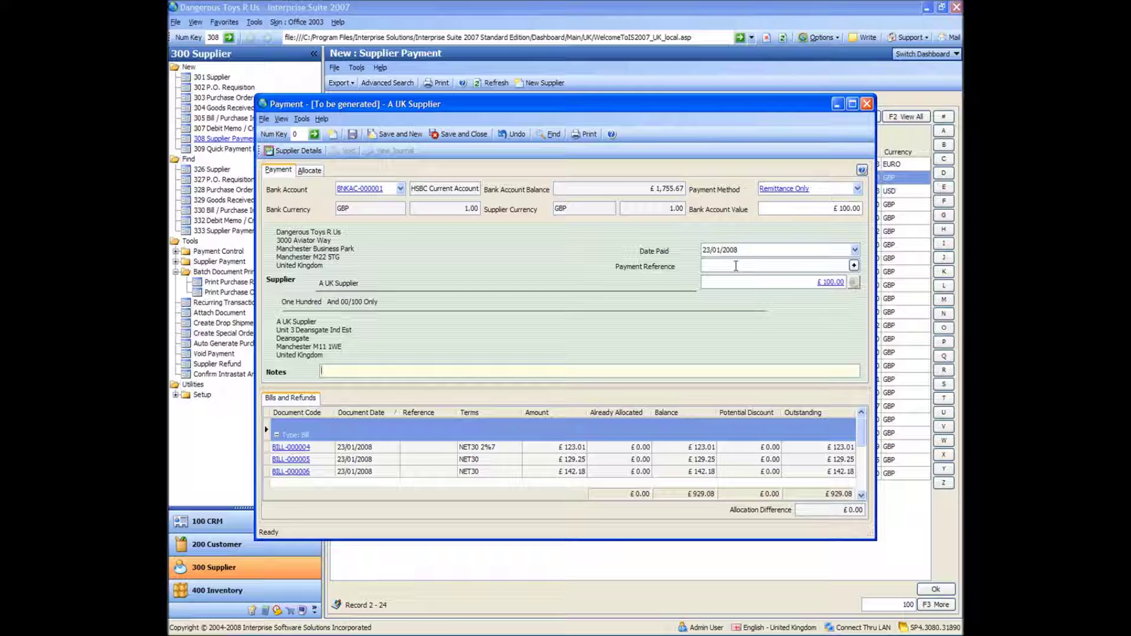
click(840, 266)
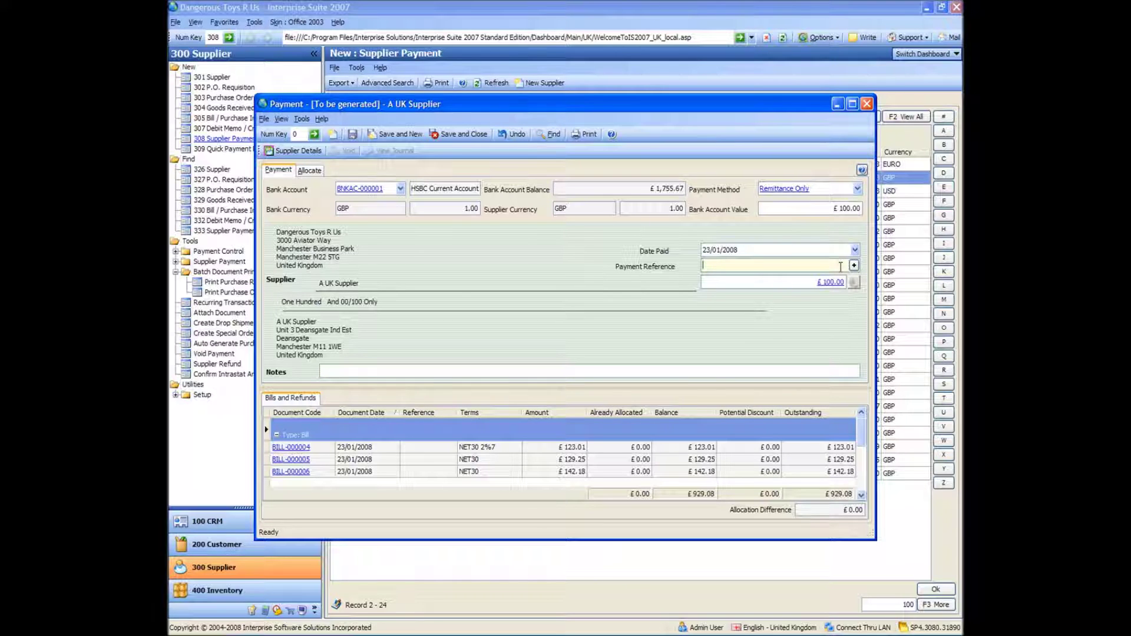
text(001)
click(353, 134)
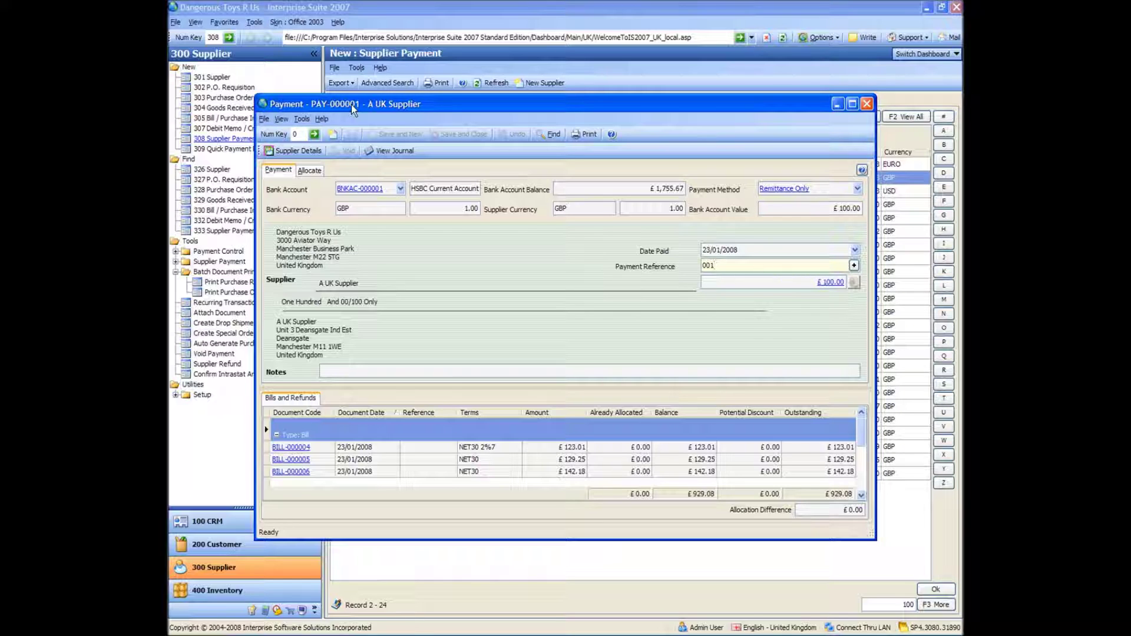
Allocate the £100.00 payment to the opening invoice dated 01/11/2007, save the allocation and close it.
click(311, 170)
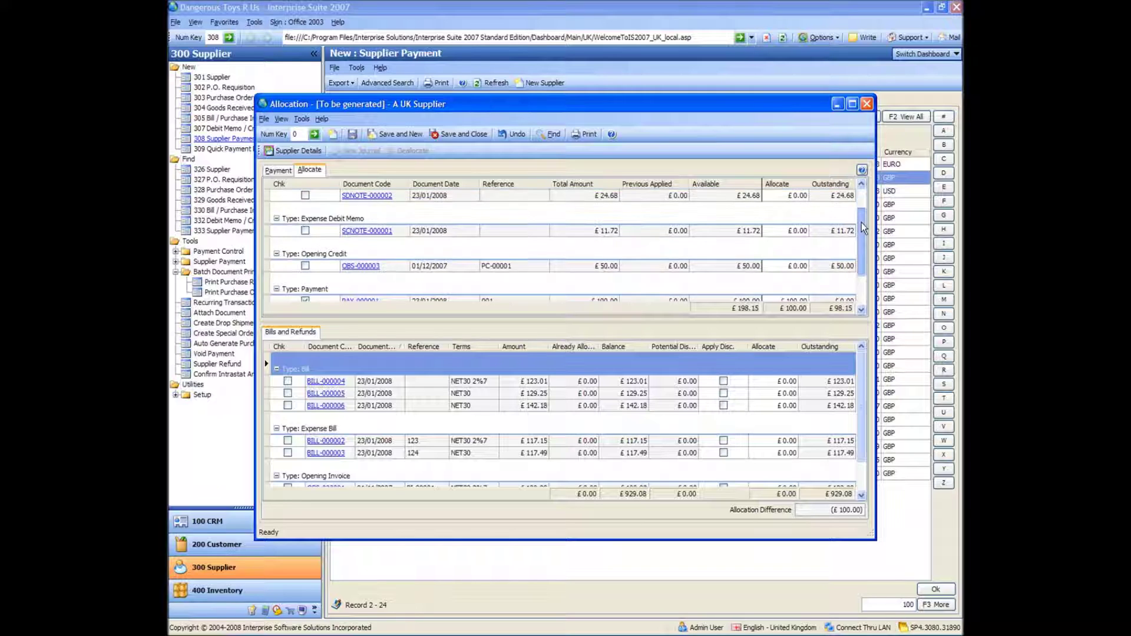
scroll(863, 212, down, 2)
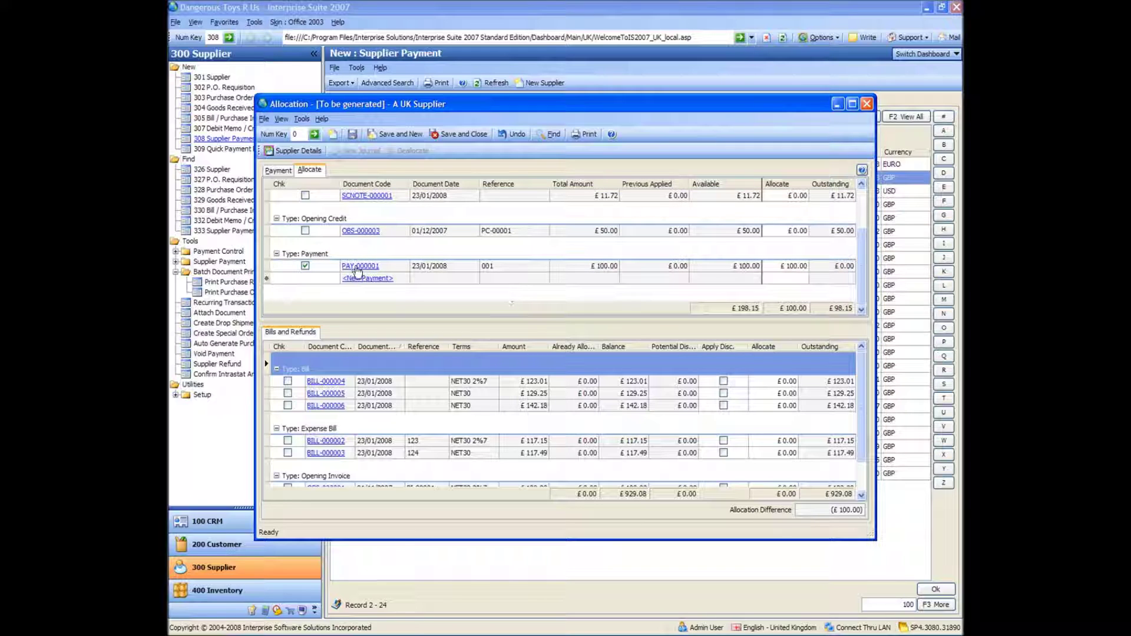
scroll(865, 392, down, 2)
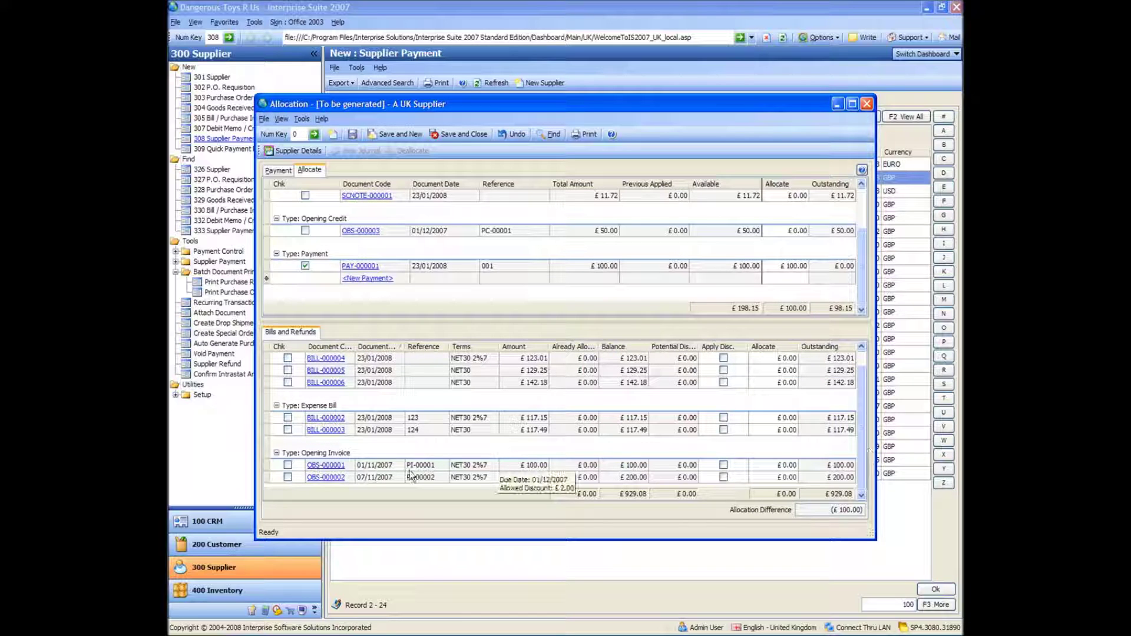
click(288, 464)
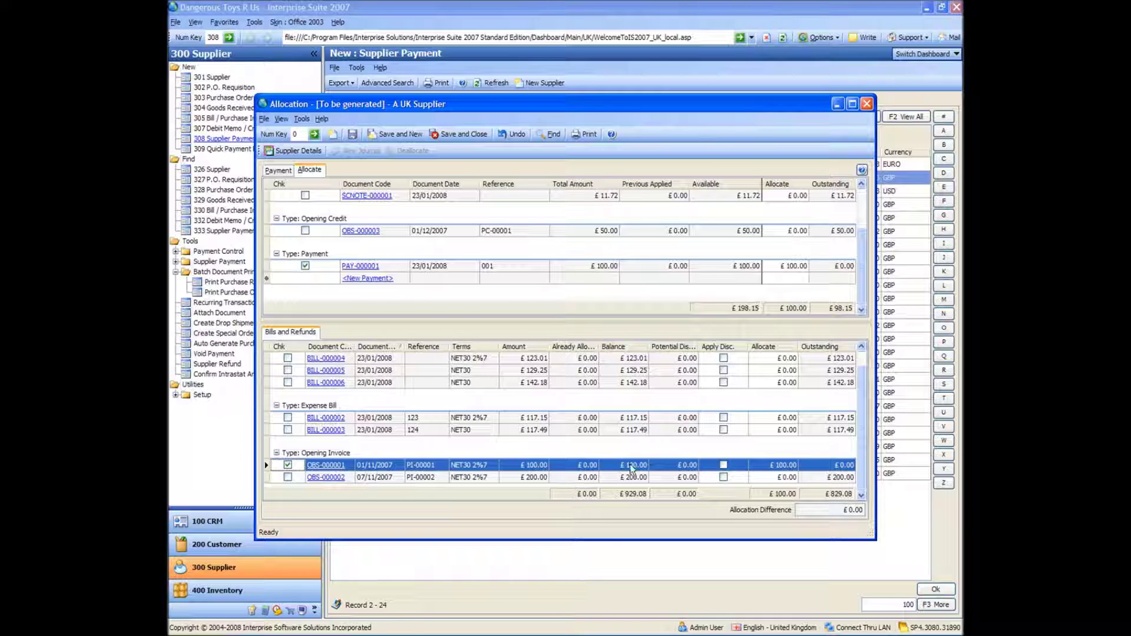
click(352, 133)
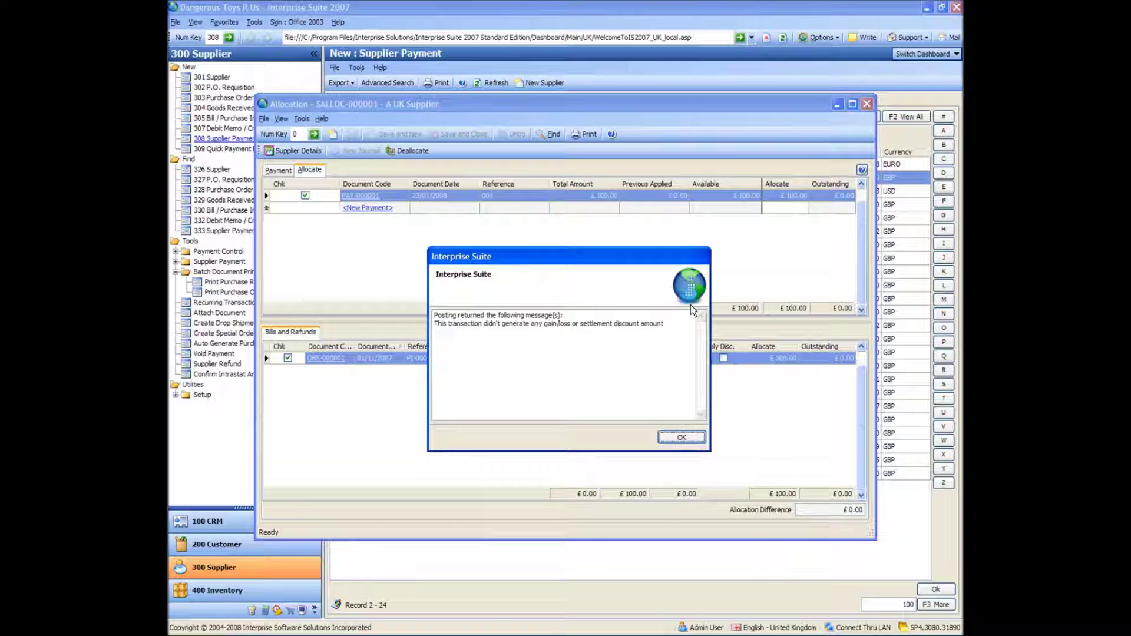
click(694, 440)
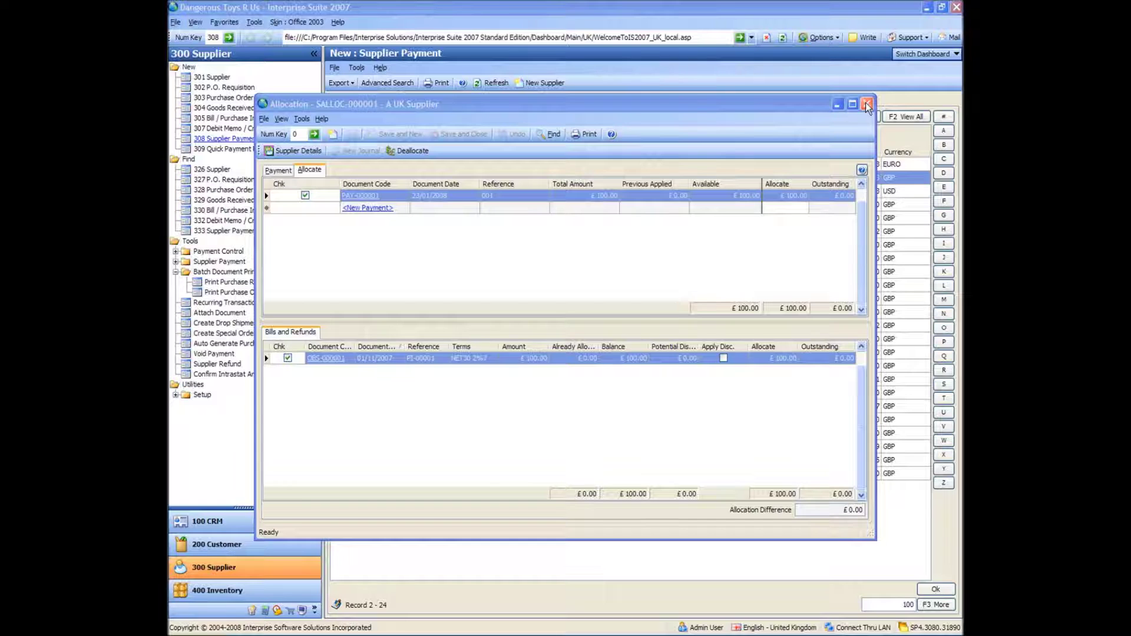
click(866, 104)
click(377, 325)
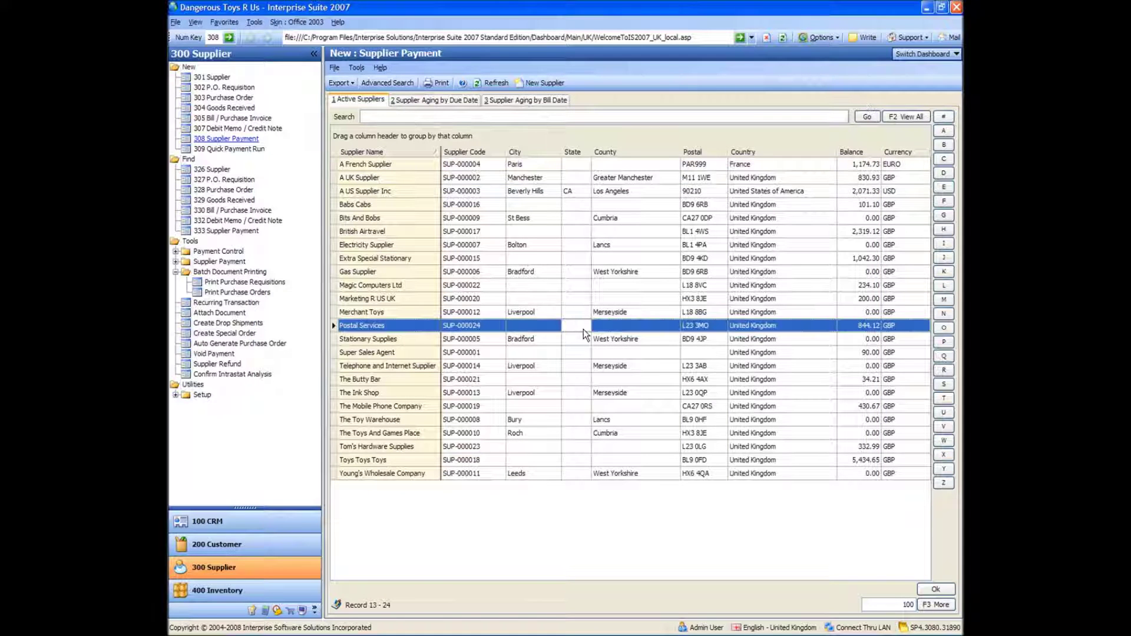
click(402, 249)
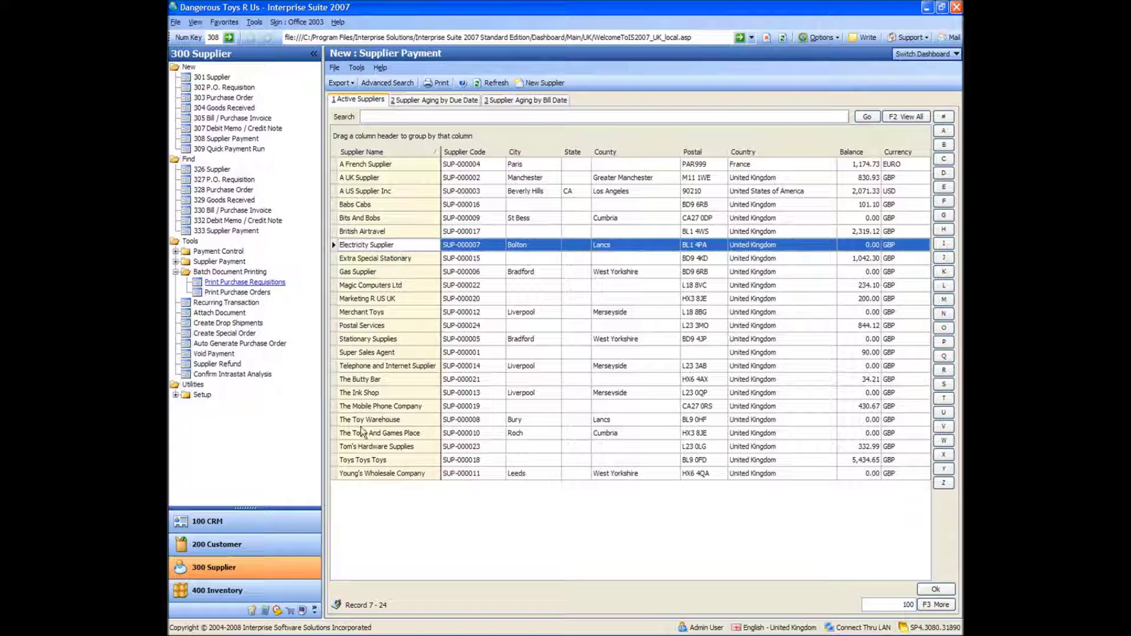
Find the Bullets stock item in the inventory and open its costing details with the supplier part codes.
click(254, 595)
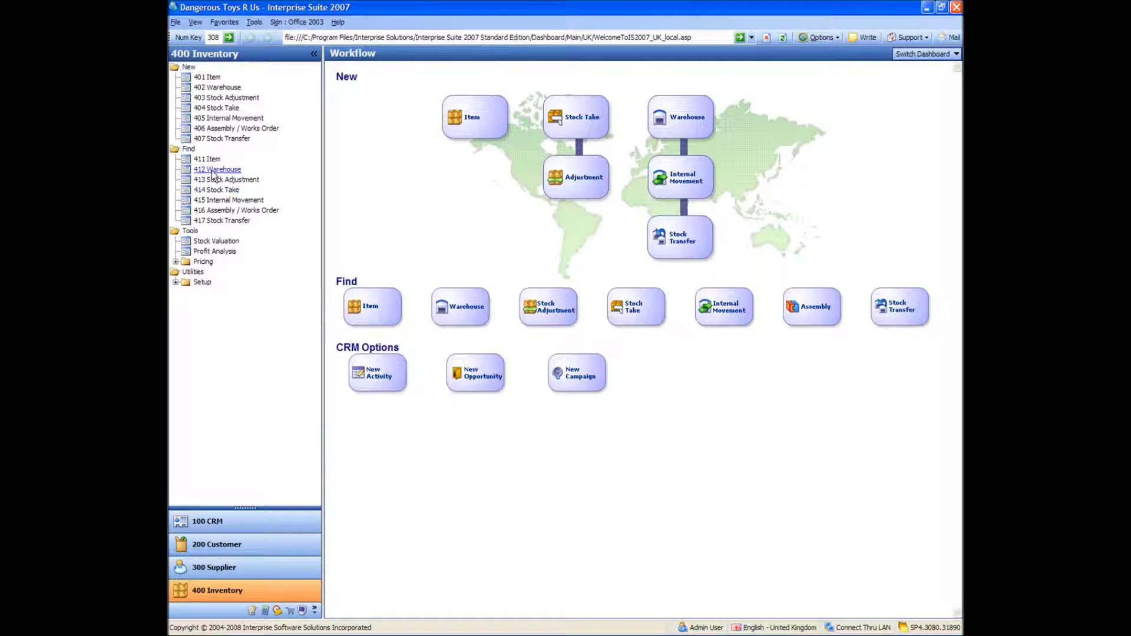
click(210, 160)
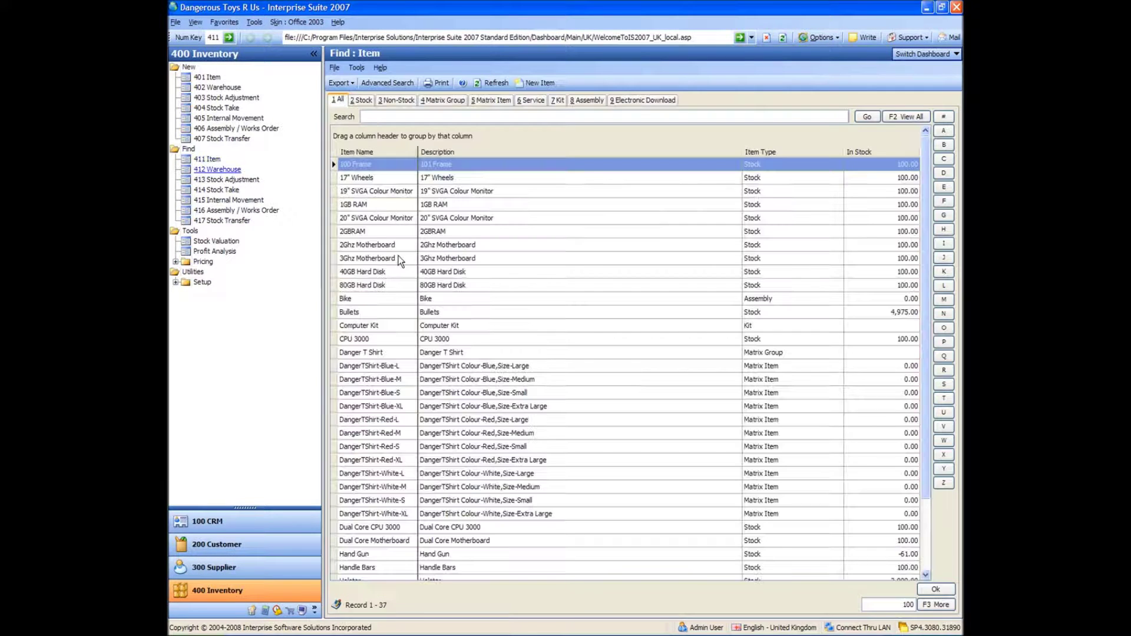
click(369, 311)
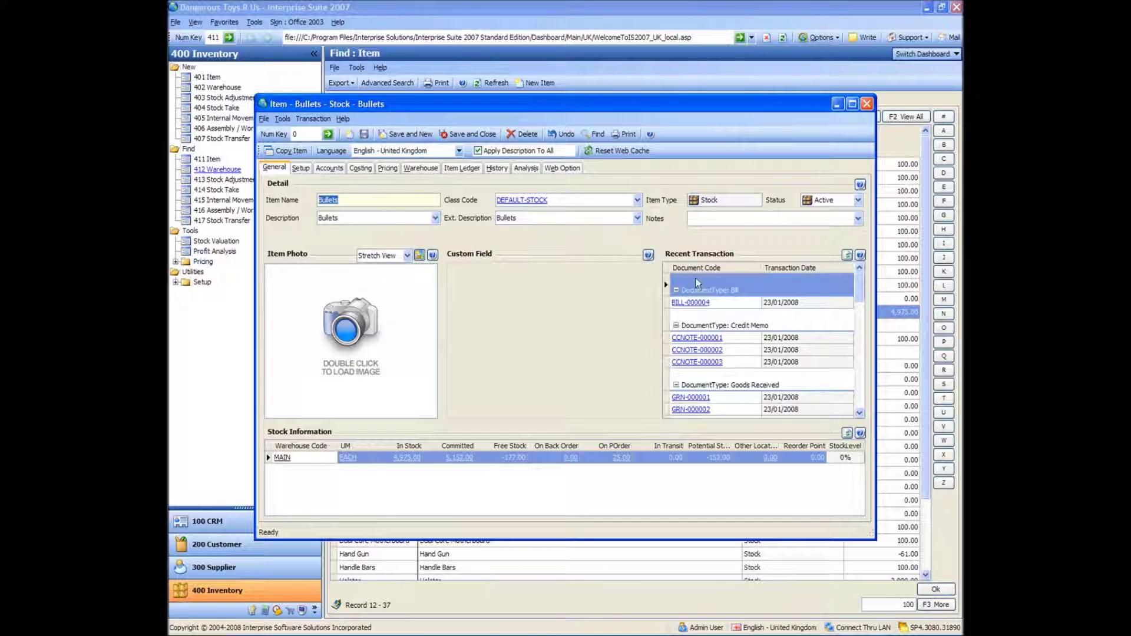
click(367, 170)
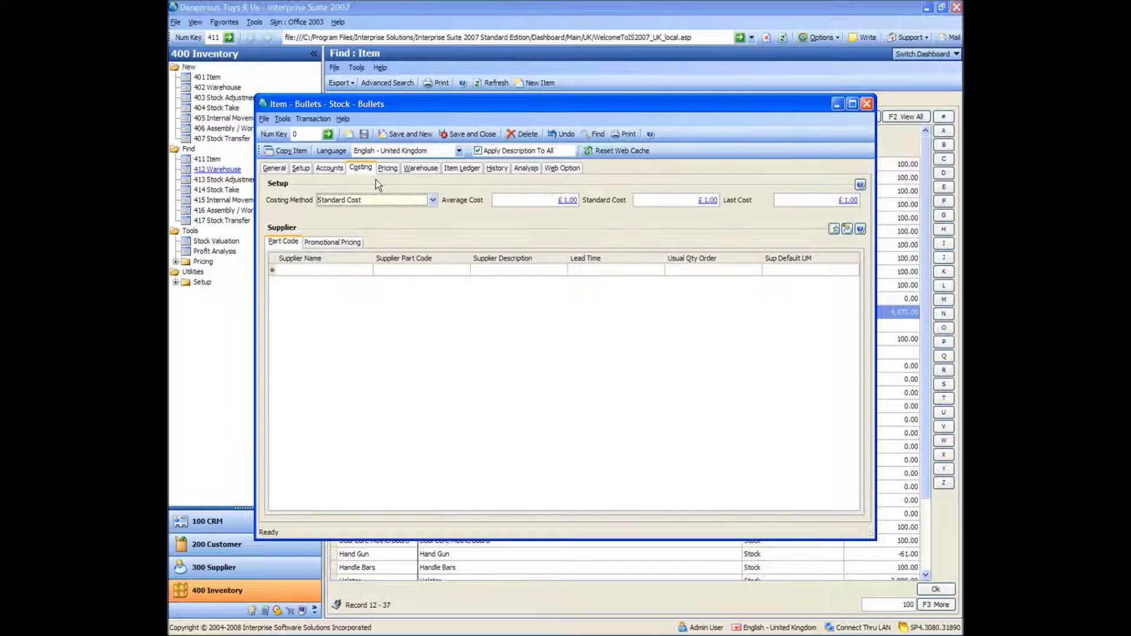
click(365, 271)
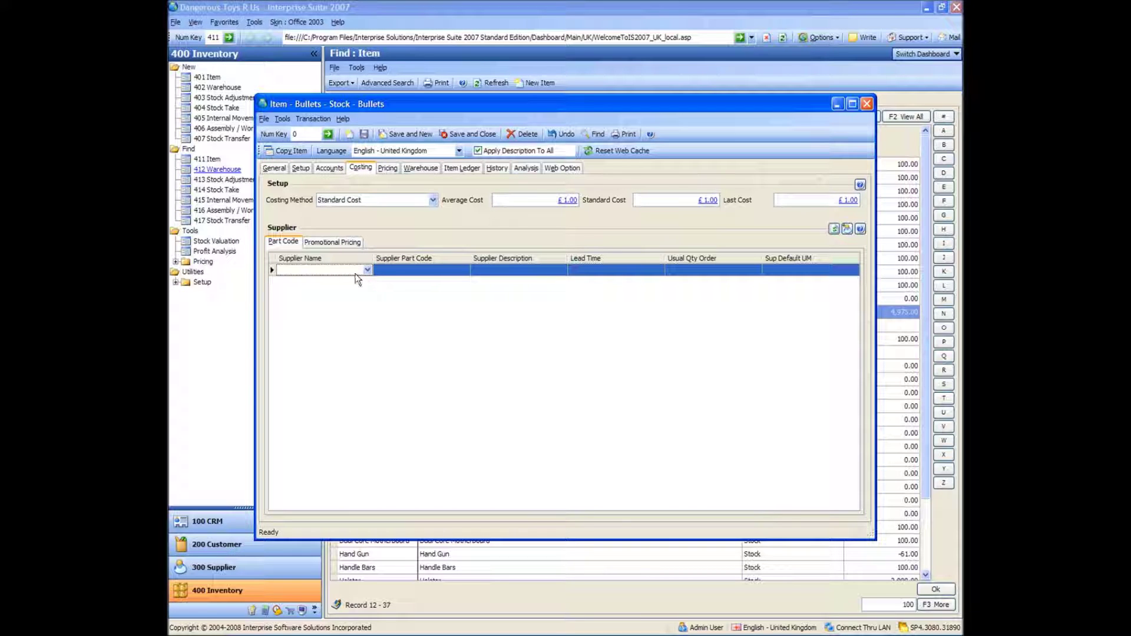
click(366, 271)
Delete all supplier rows from the Bullets item's promotional pricing and confirm the deletion.
click(324, 242)
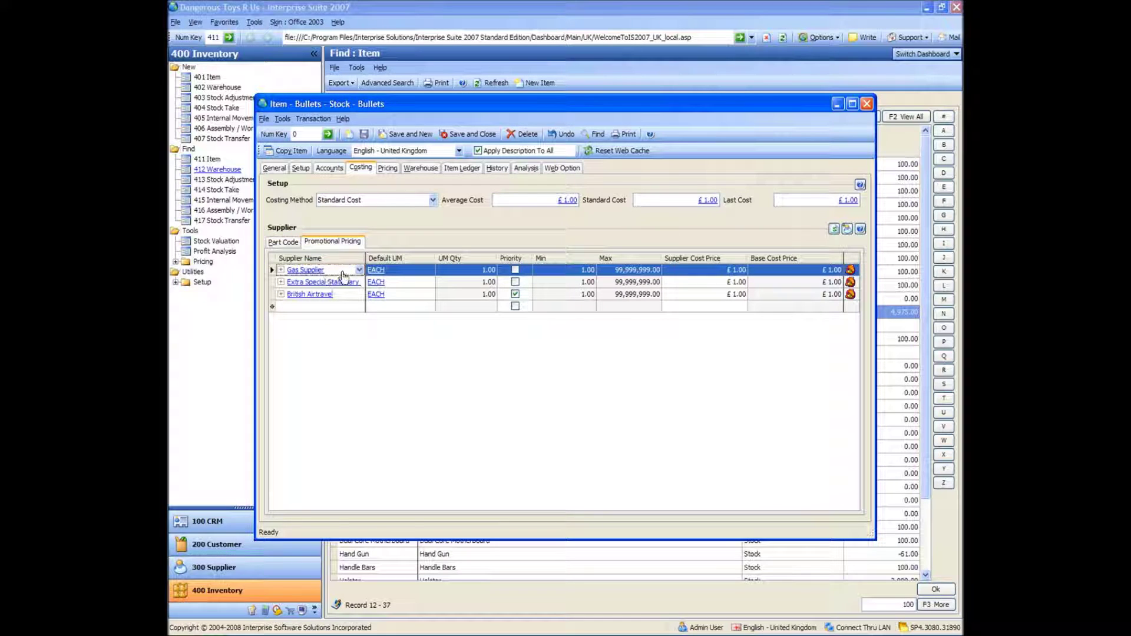
right_click(344, 273)
click(375, 293)
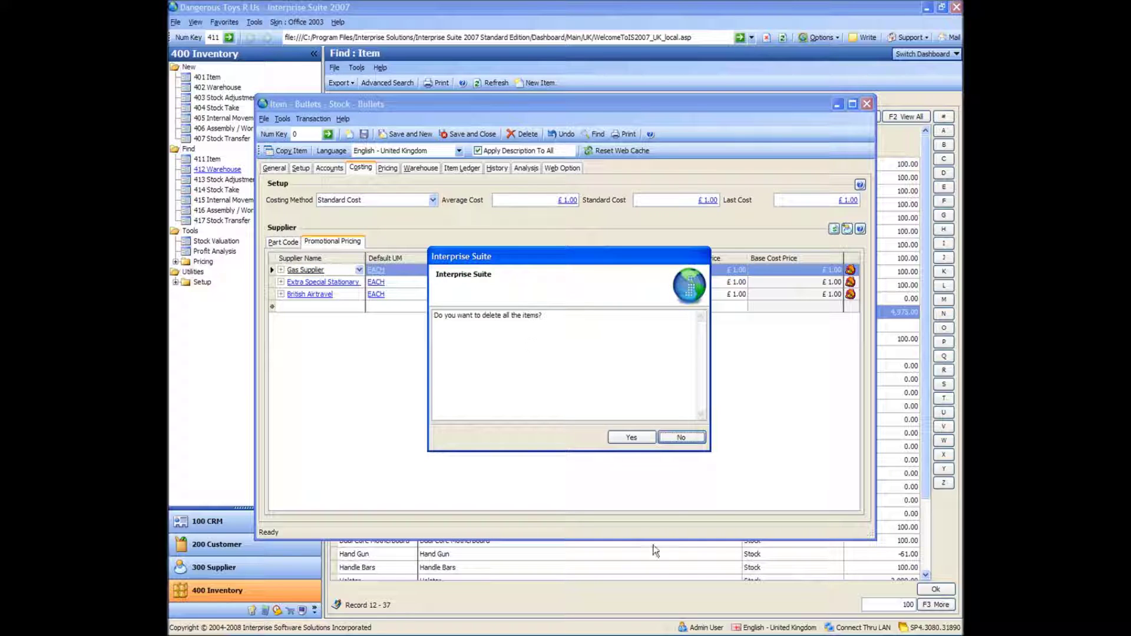
click(632, 439)
Add A US Supplier Inc as a supplier in the Bullets item's promotional pricing.
click(358, 271)
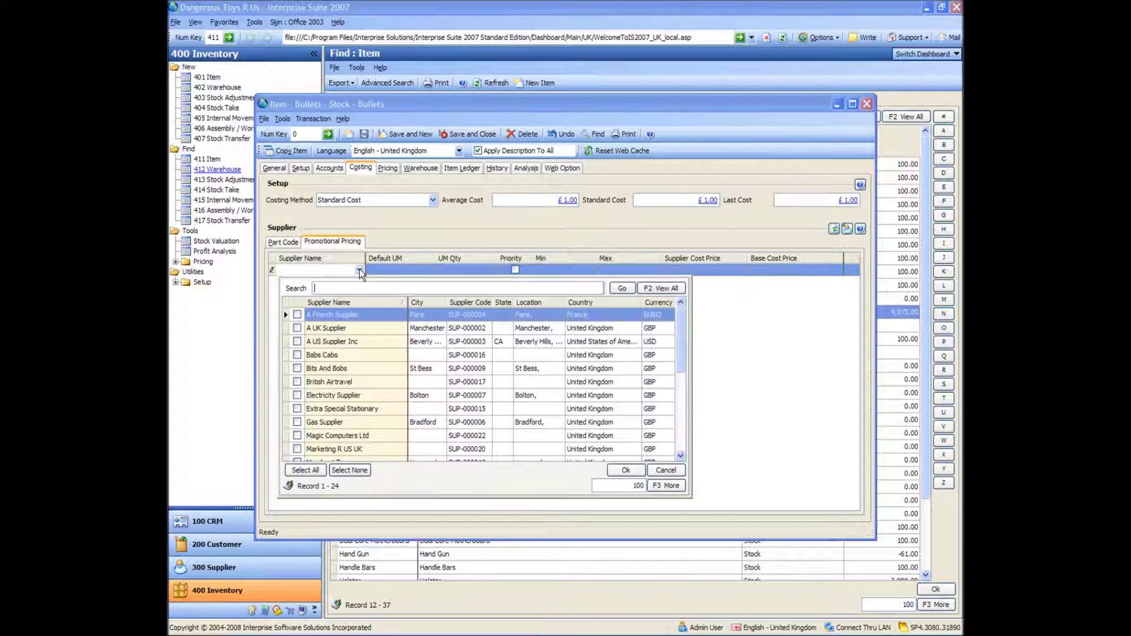
click(298, 342)
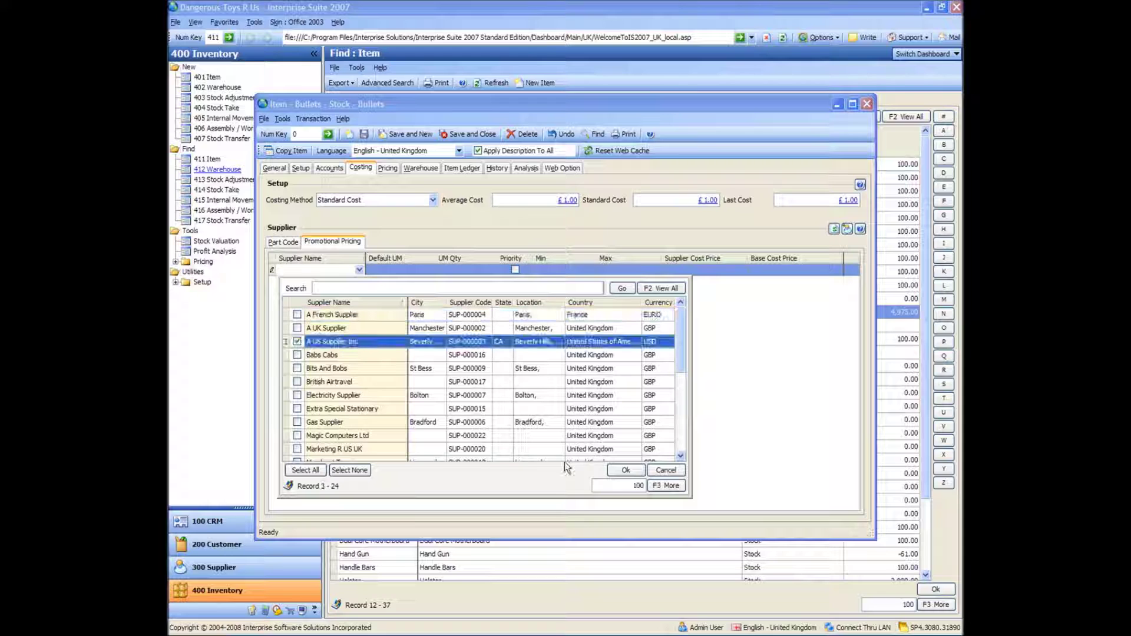
click(620, 470)
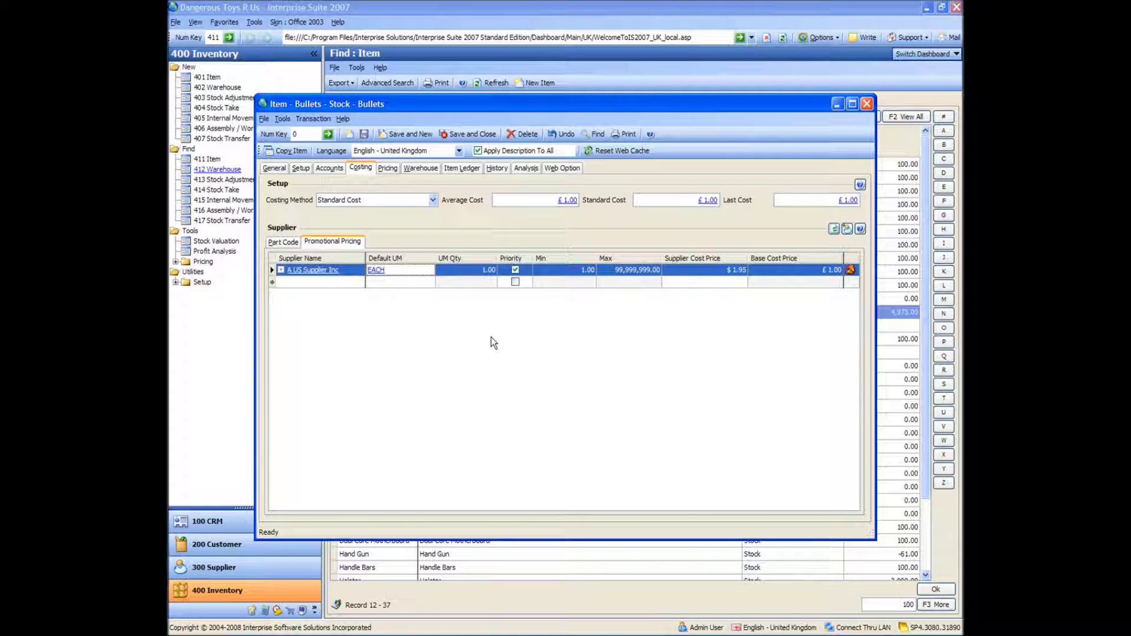
Set the supplier cost price for A US Supplier Inc to $3.00, and save and close the Bullets item.
click(710, 269)
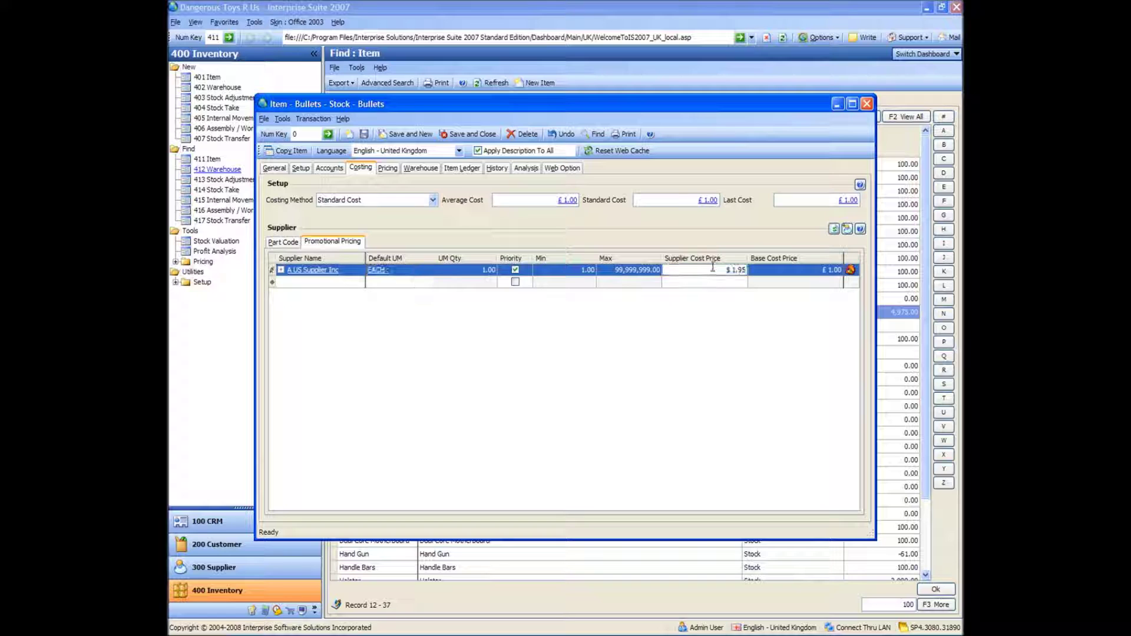
text(3)
key(Return)
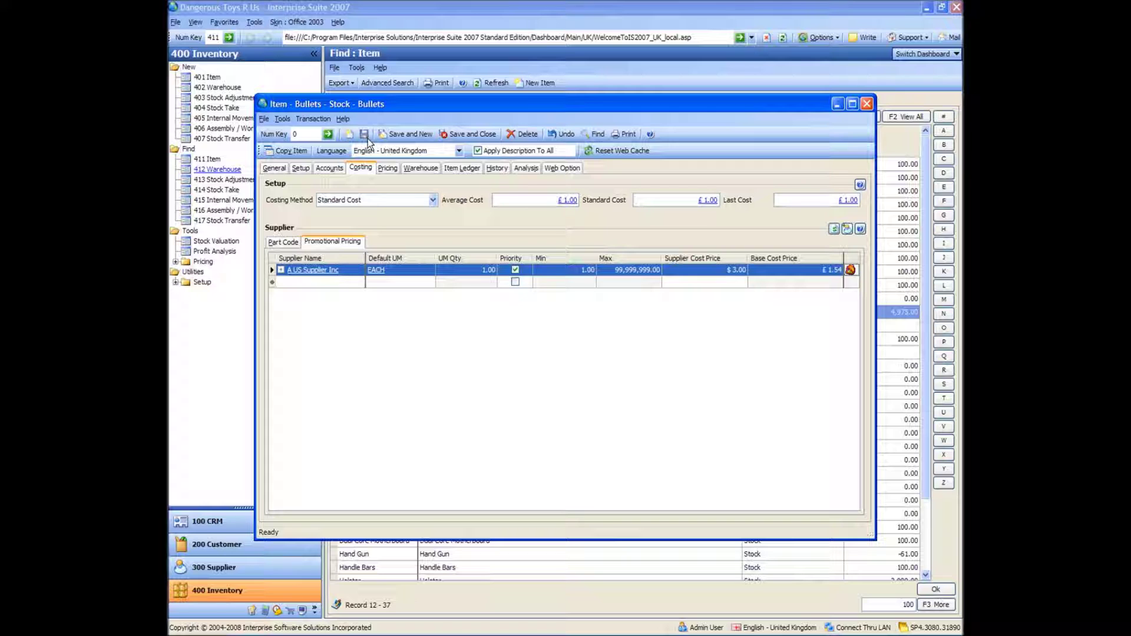
click(494, 135)
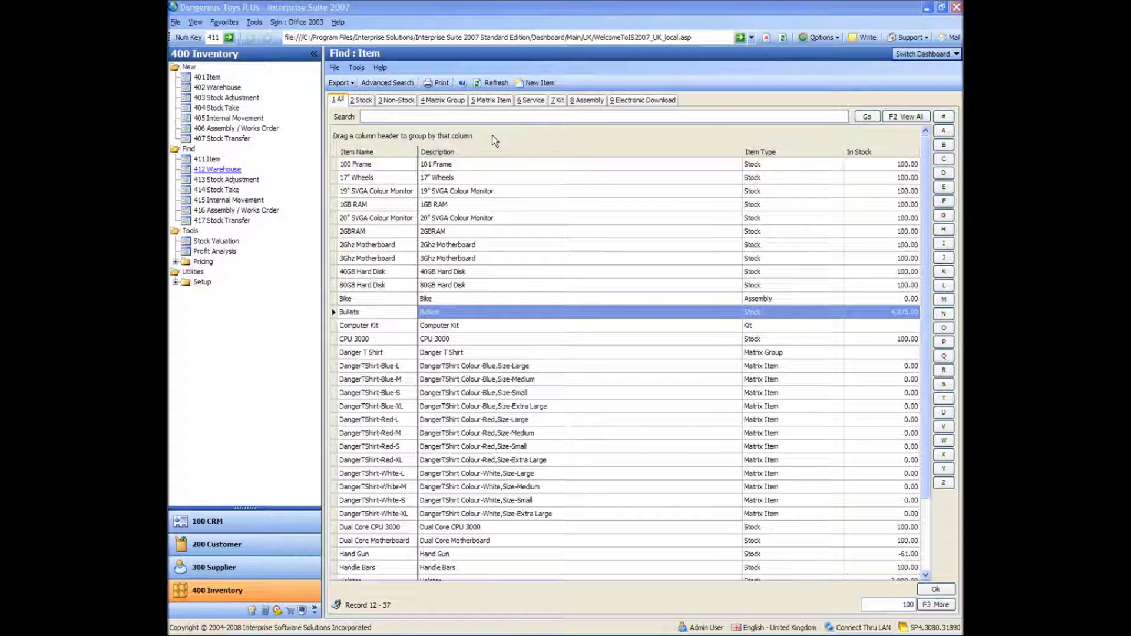
Open the Hand Gun stock item from the inventory list and show its suppliers' promotional pricing in the costing details.
click(370, 356)
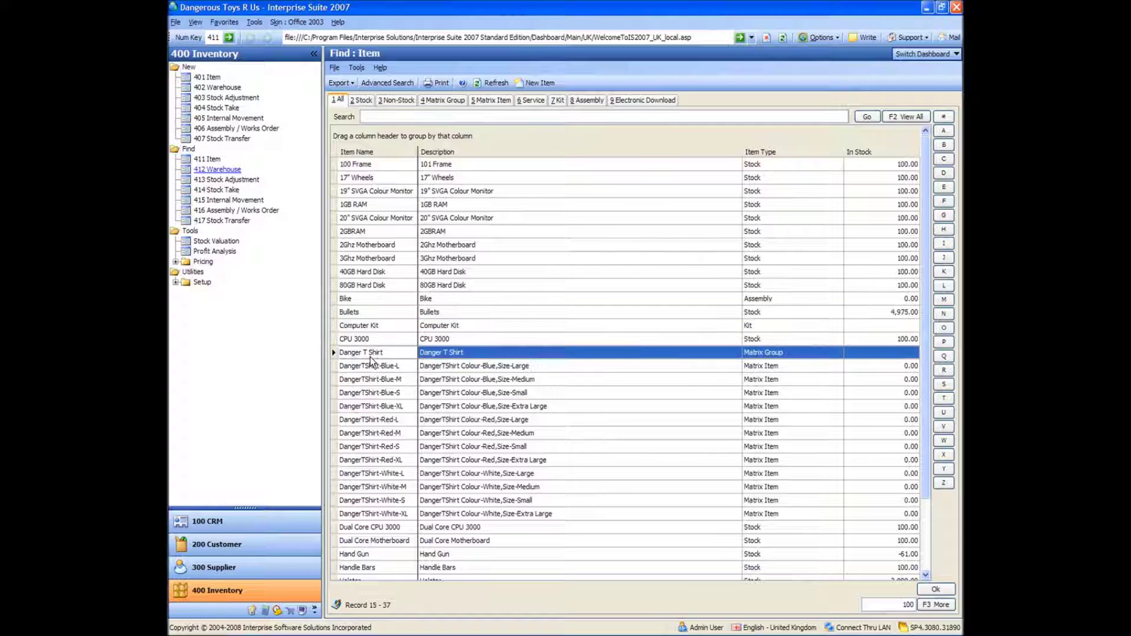
scroll(370, 356, down, 2)
click(372, 479)
double_click(372, 481)
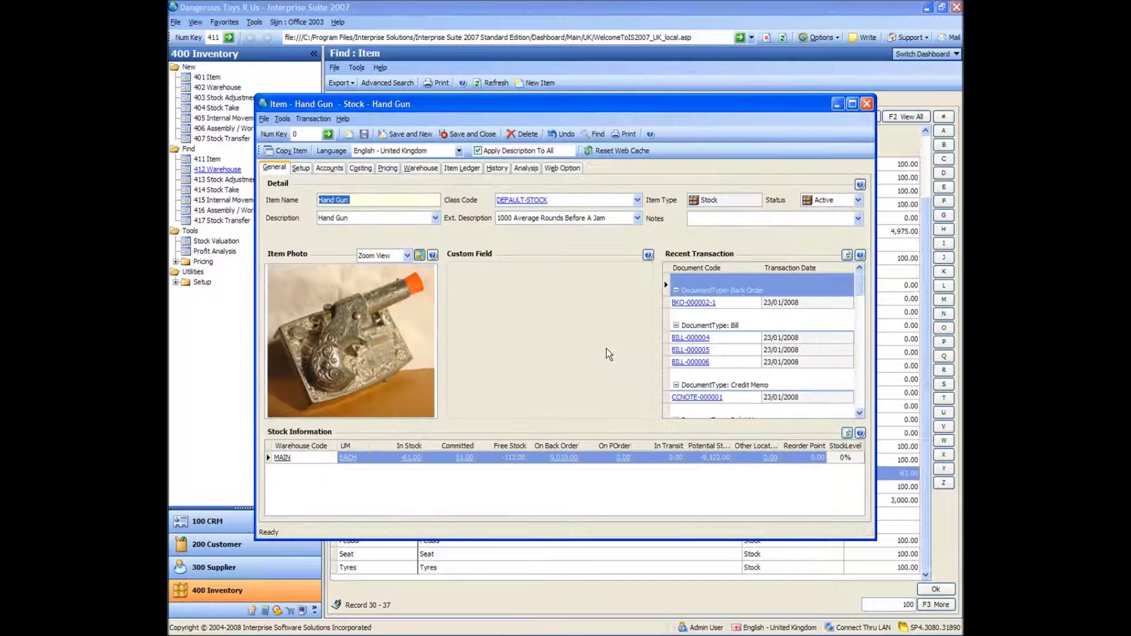
click(367, 169)
click(433, 348)
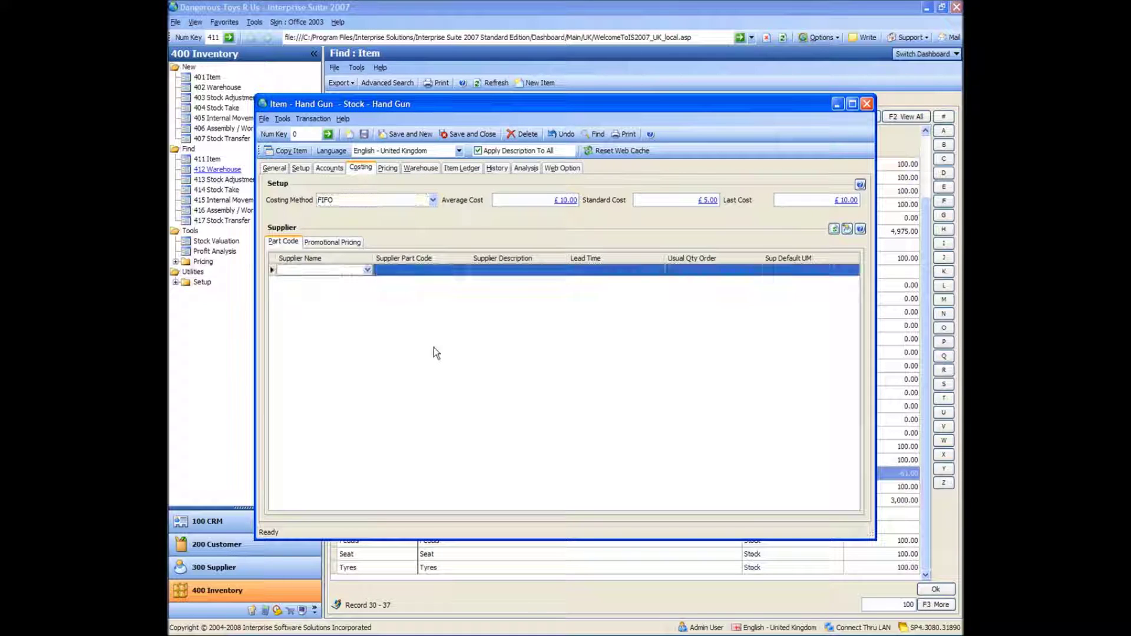
click(329, 243)
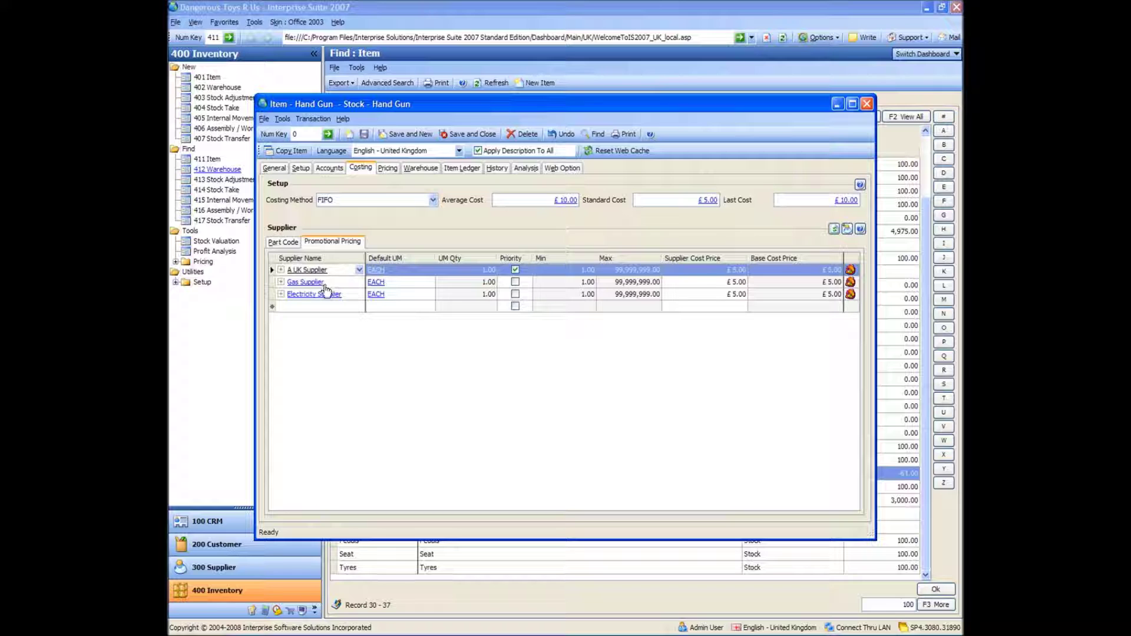
Delete the Electricity Supplier and Gas Supplier rows from the Hand Gun's promotional pricing, confirming each deletion.
click(326, 288)
right_click(326, 289)
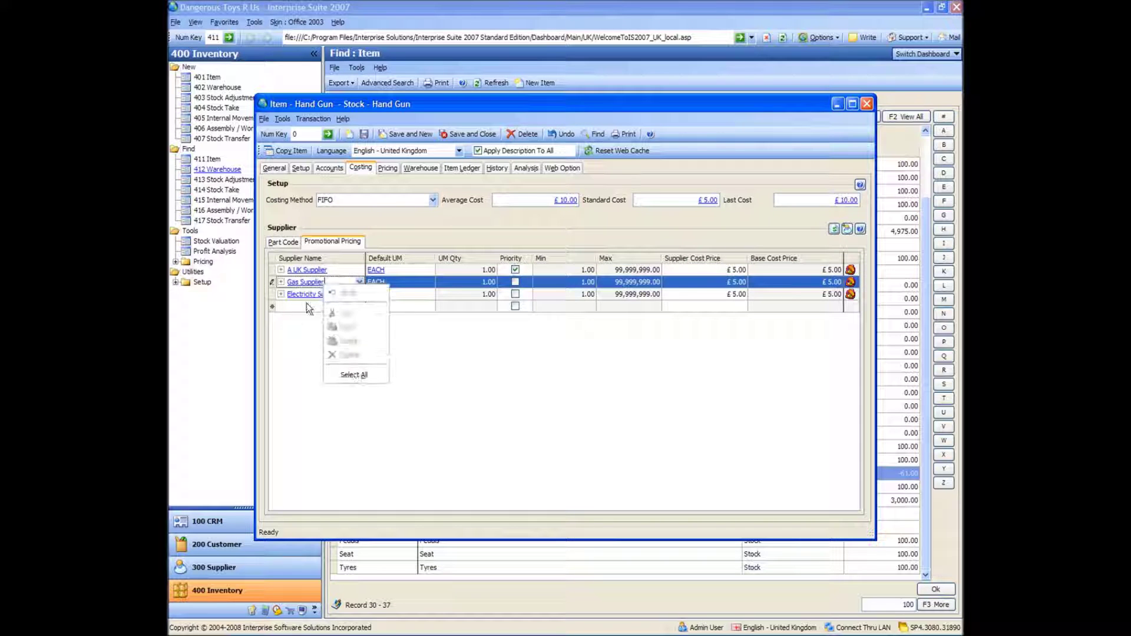
click(312, 297)
right_click(312, 297)
click(330, 303)
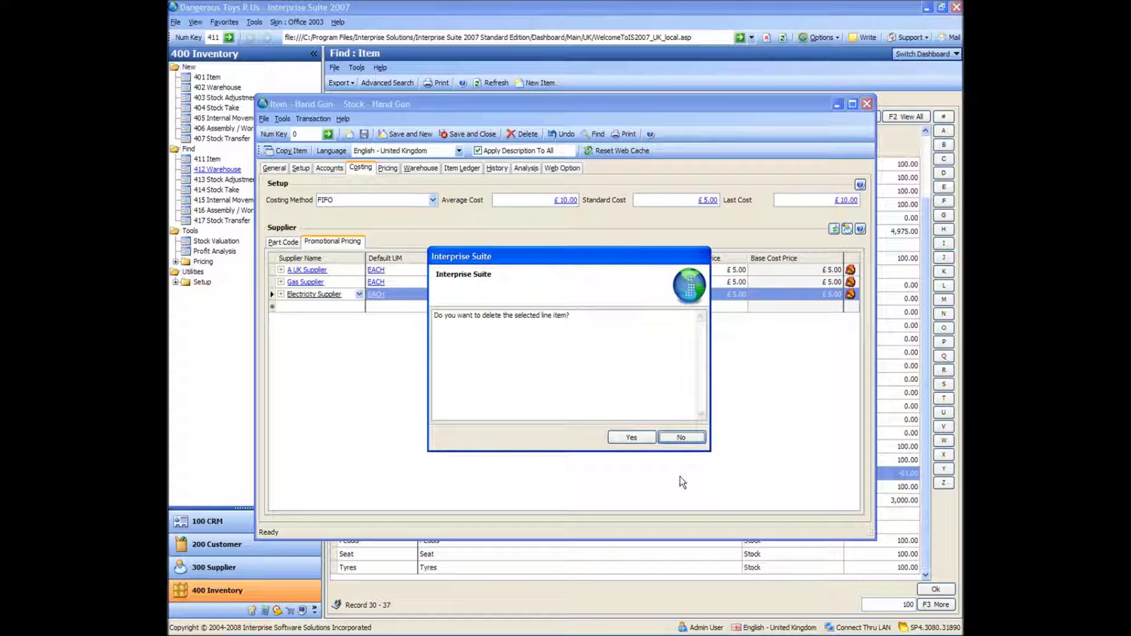
click(631, 437)
click(344, 282)
right_click(344, 284)
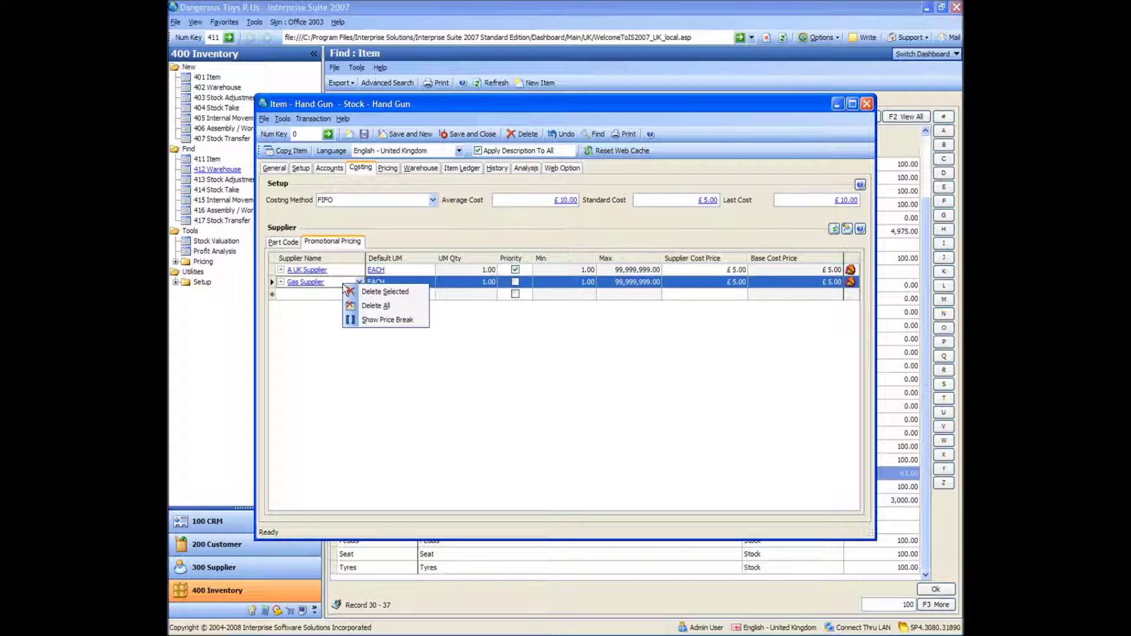
click(382, 293)
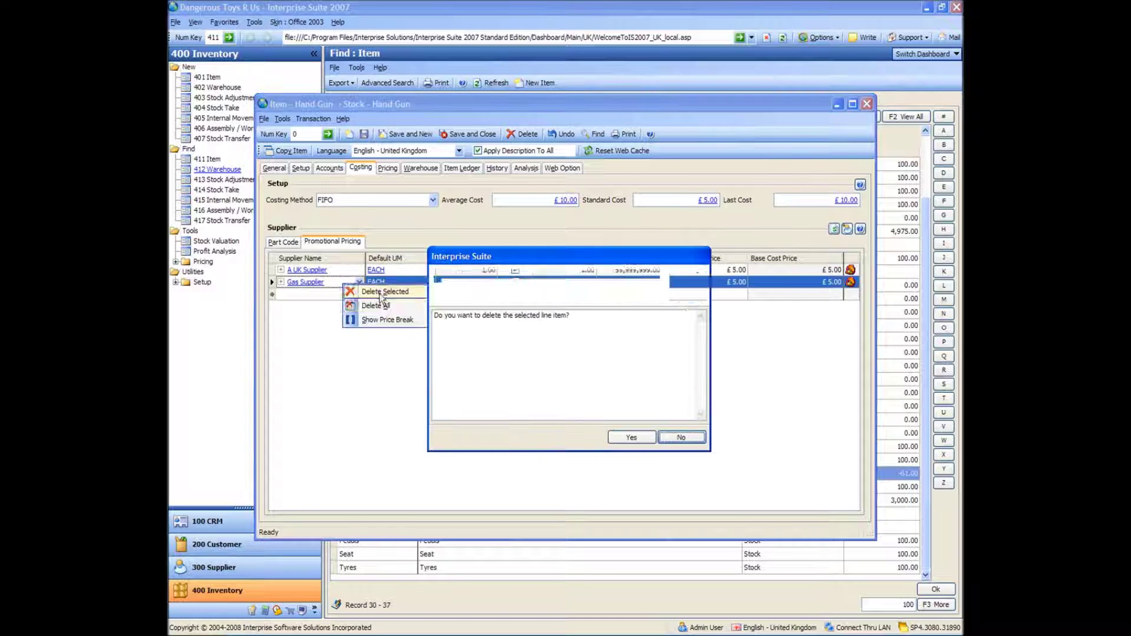
click(628, 437)
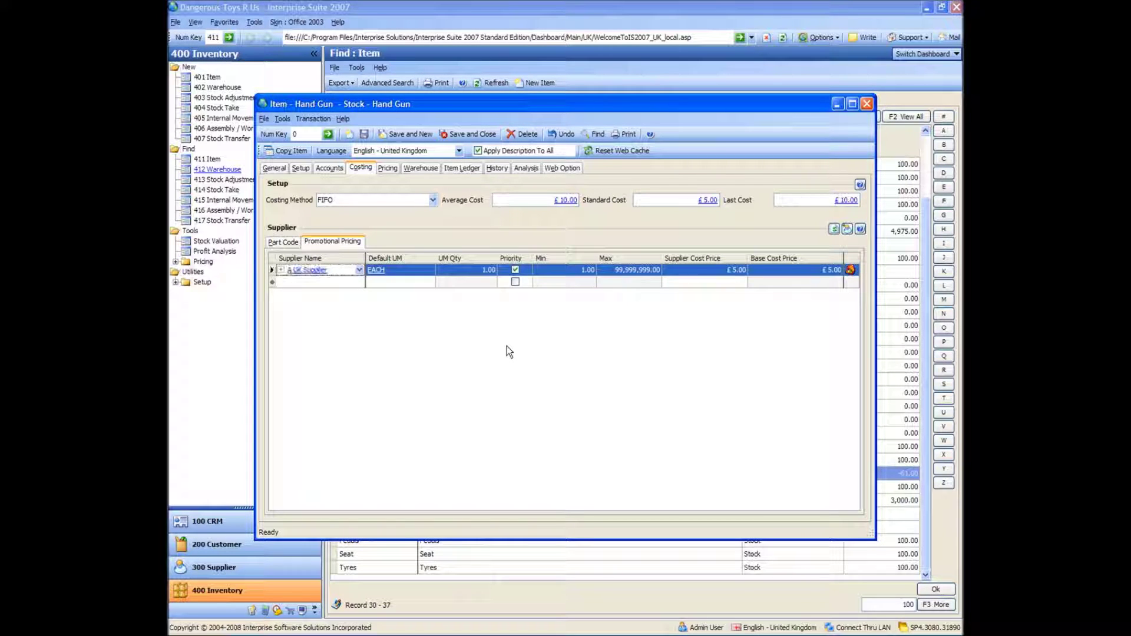
Set A UK Supplier's cost price for the Hand Gun to £8.00, and save and close the item.
click(722, 272)
text(8)
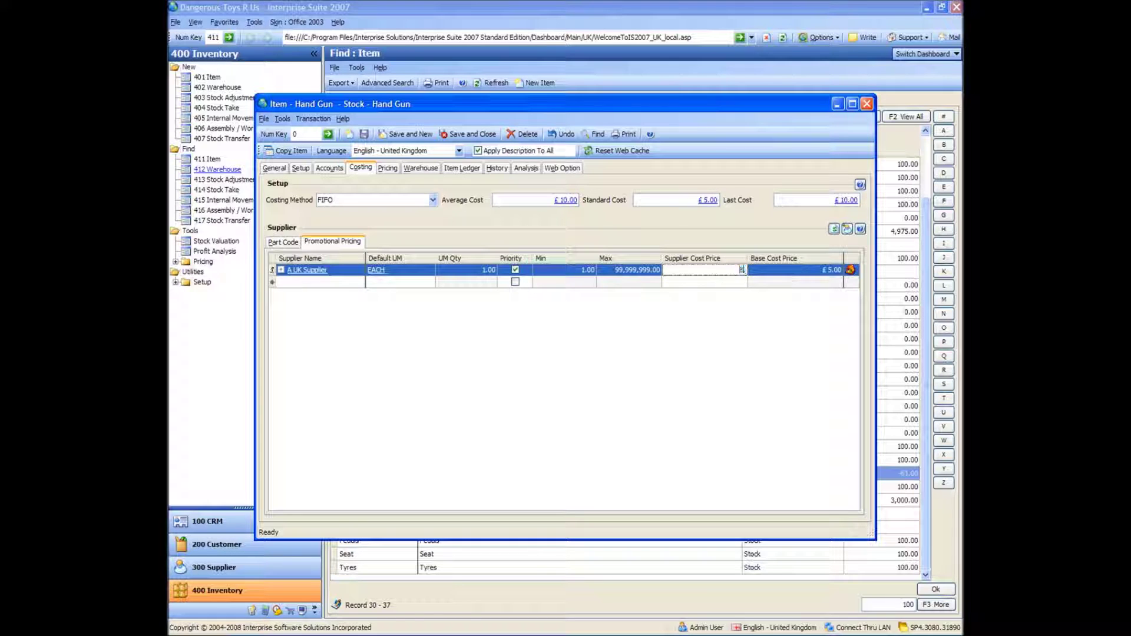
key(Return)
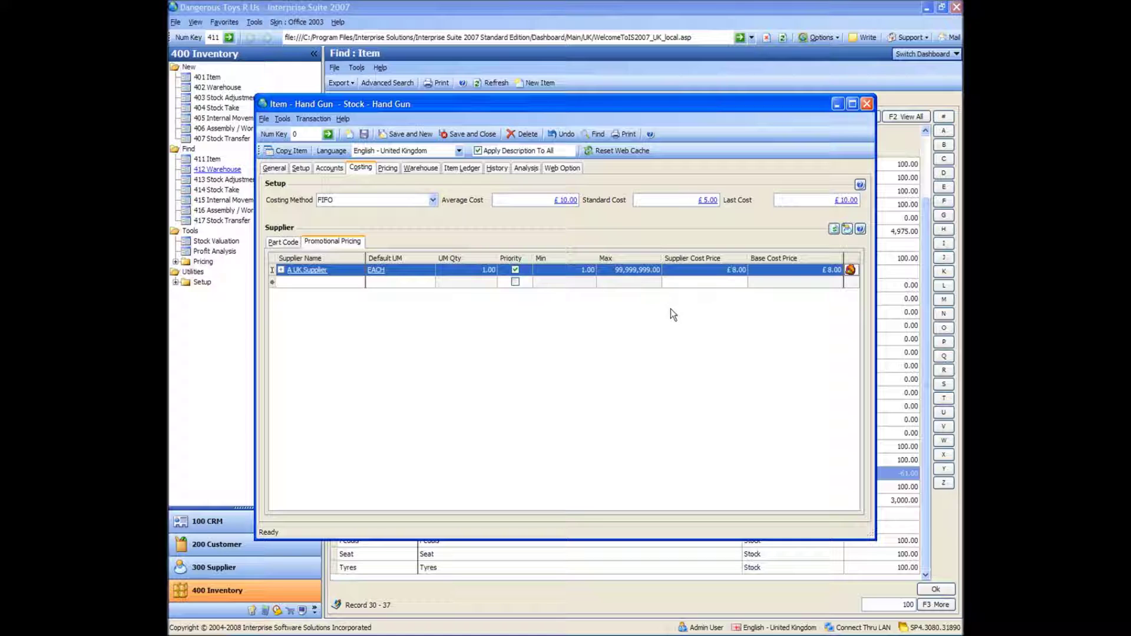
click(469, 133)
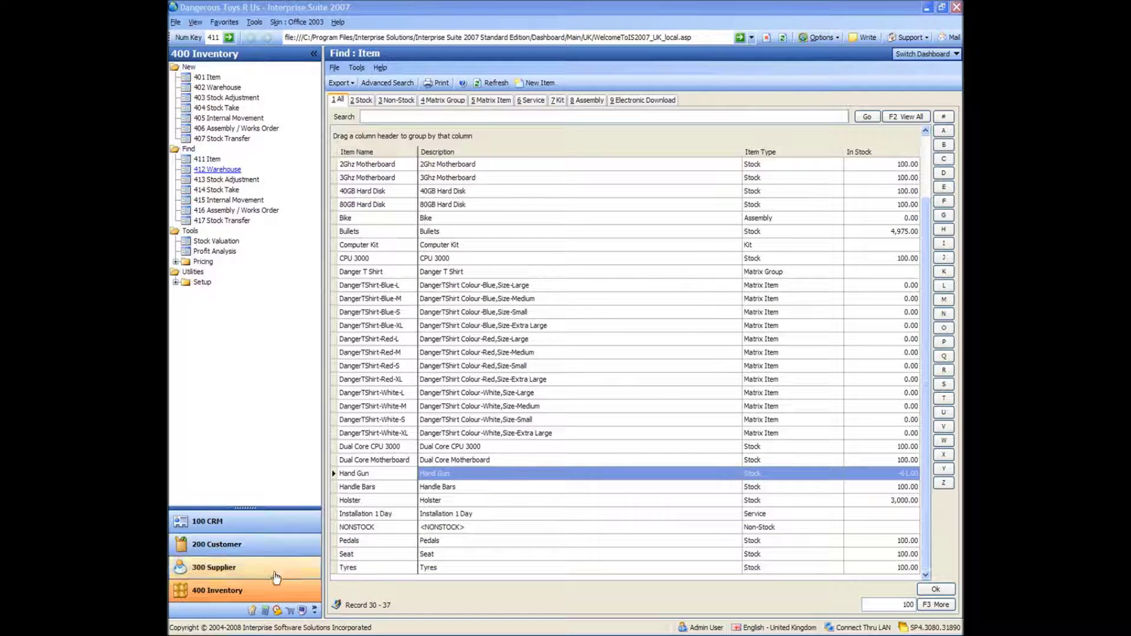
Turn off the credit approval requirement for sales orders in the customer preferences and accept the settings.
click(235, 553)
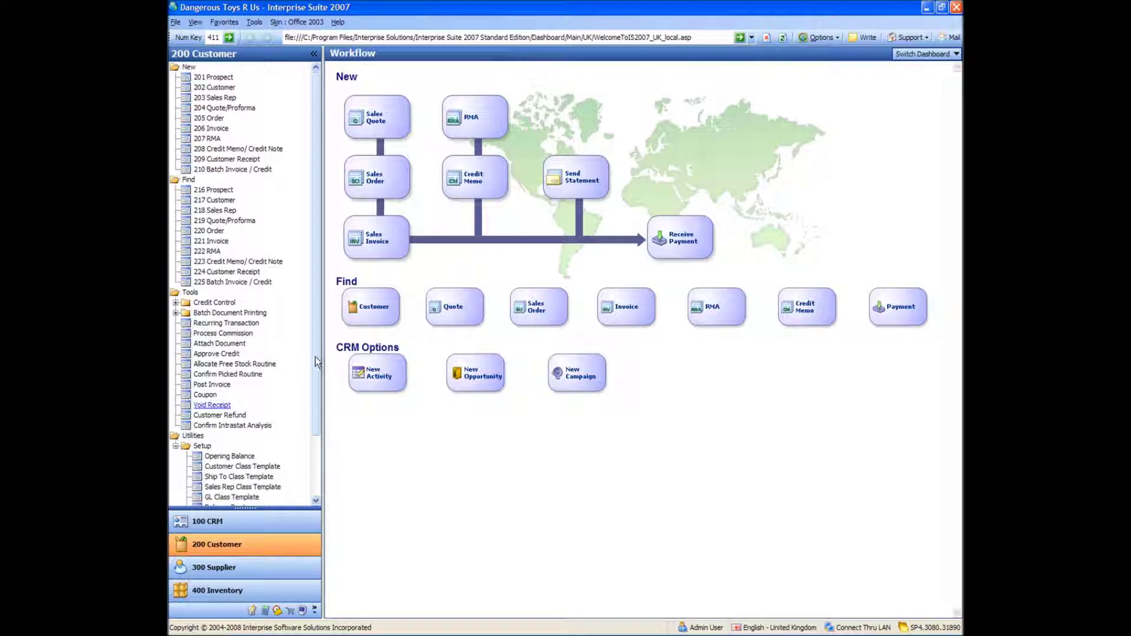
drag(316, 357, 320, 442)
click(223, 498)
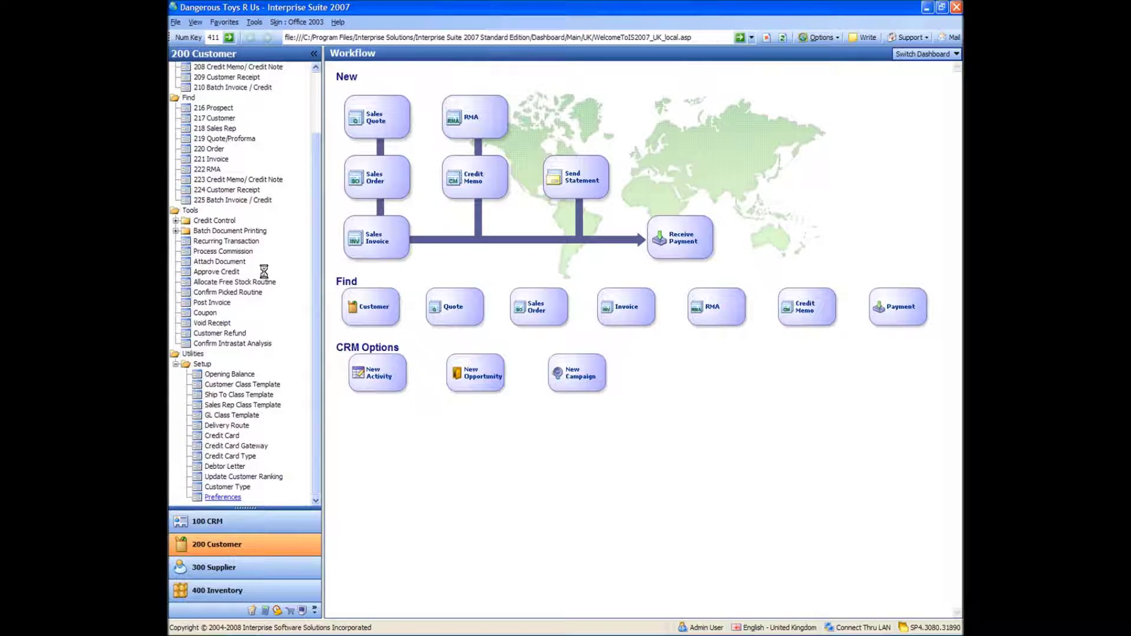
click(371, 348)
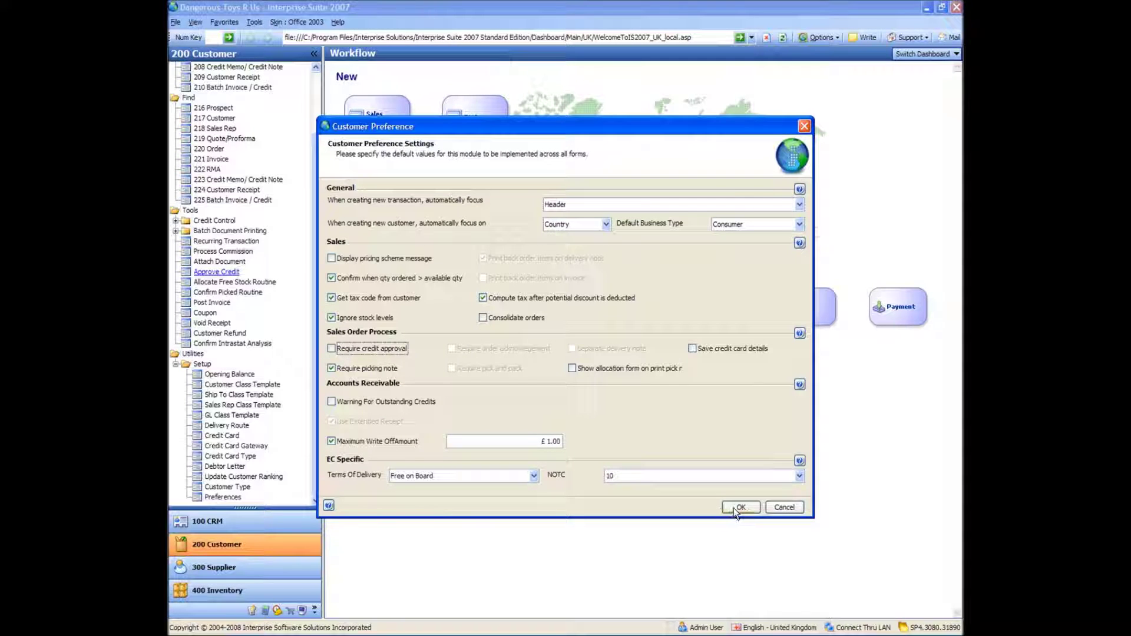
click(740, 507)
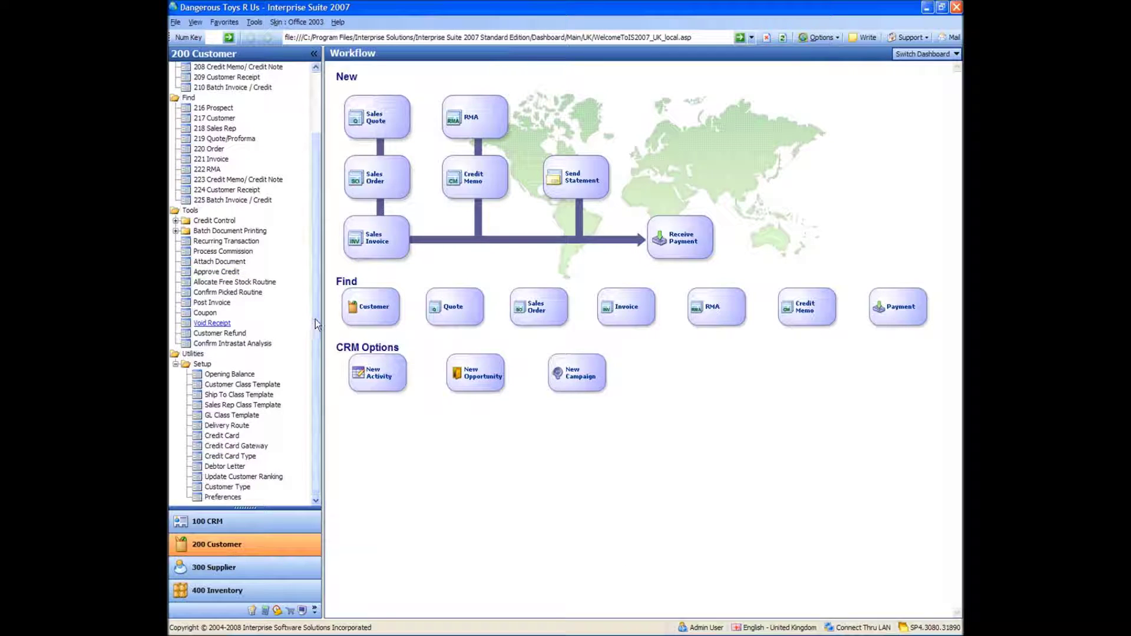
Start a new sales order for the customer A Toy Customer UK Ltd.
drag(316, 320, 315, 196)
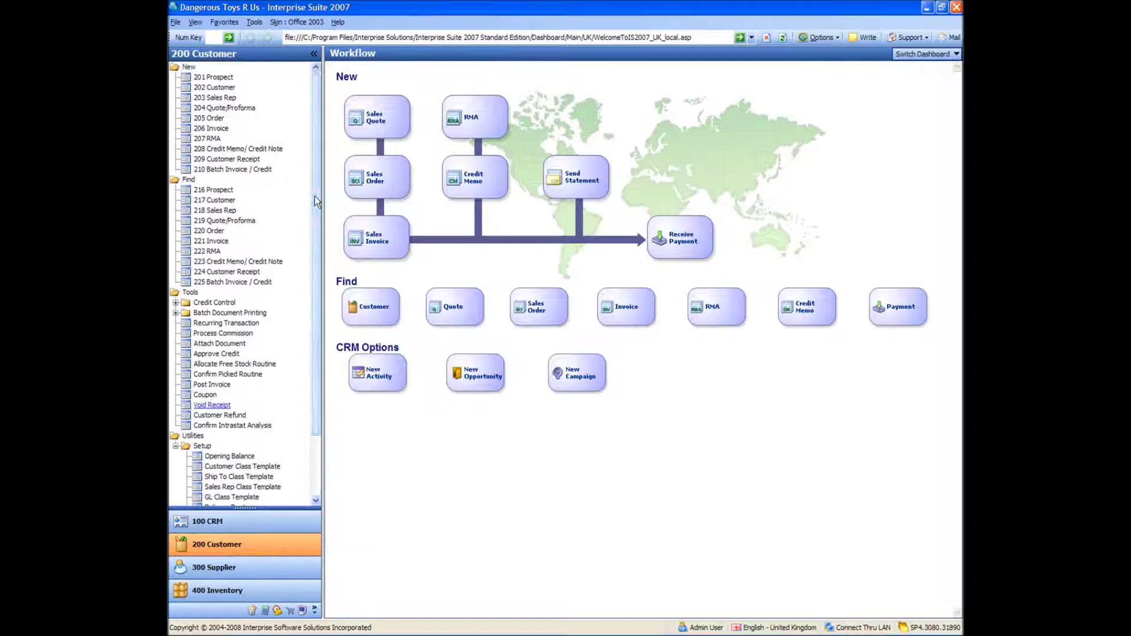
click(212, 120)
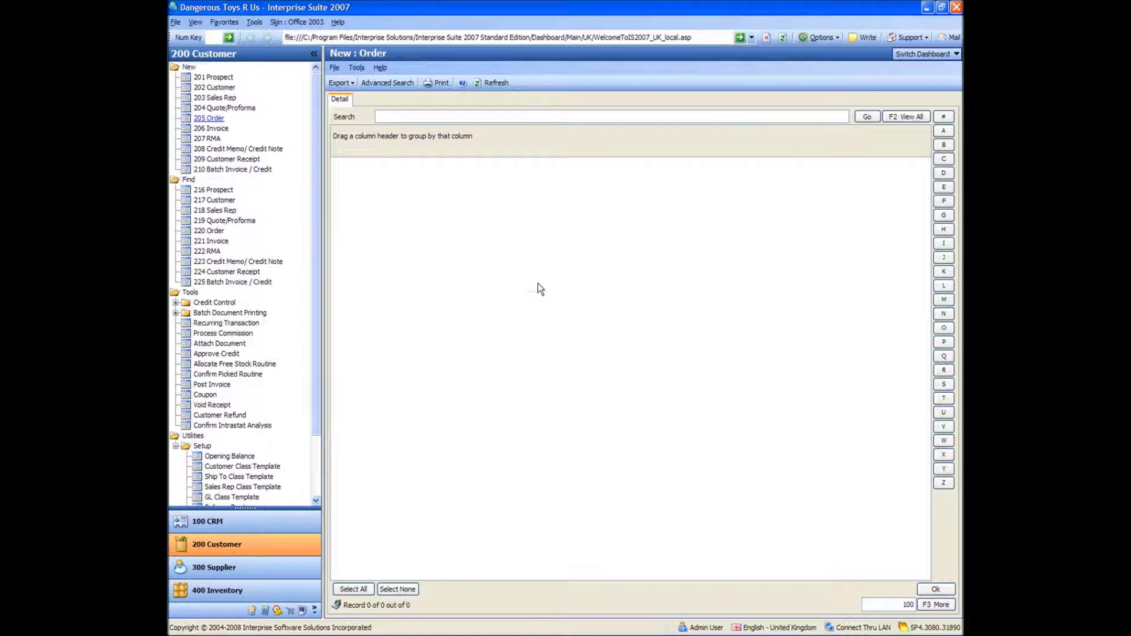
click(409, 178)
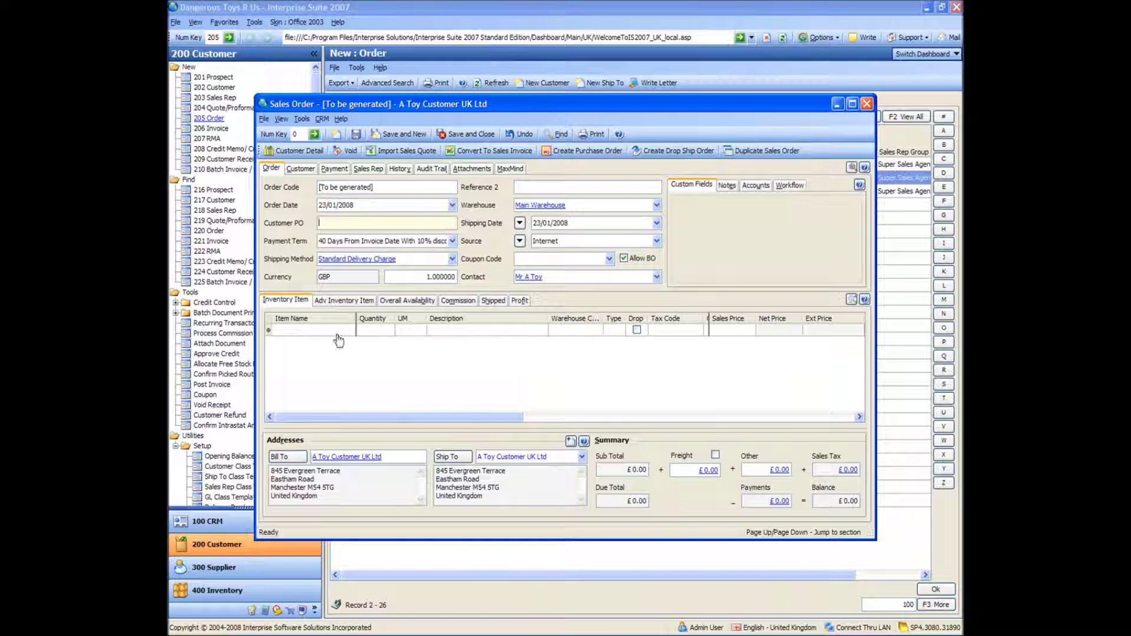
Add an order line for 10 Bullets, accepting the quantity despite the available stock level.
click(337, 331)
text(bul)
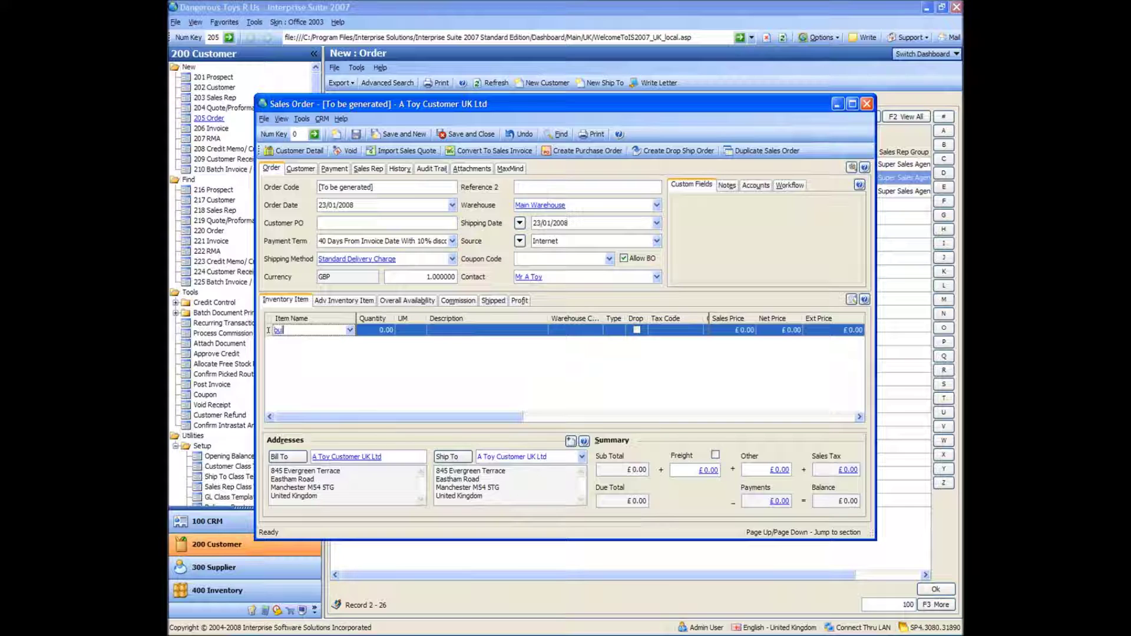
key(Tab)
text(10)
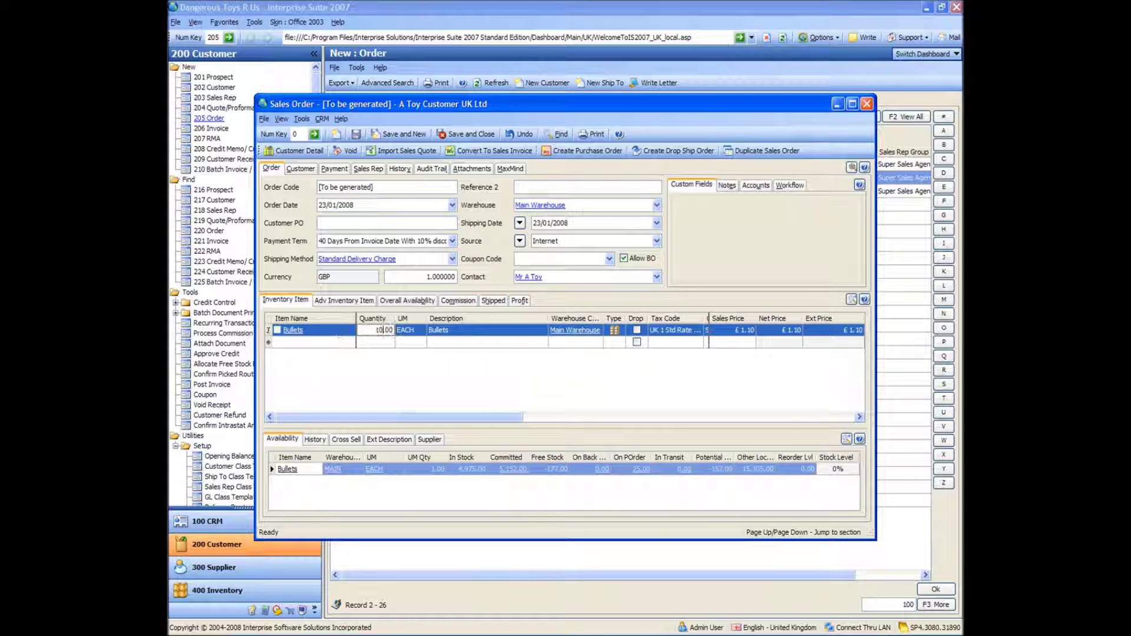
key(Tab)
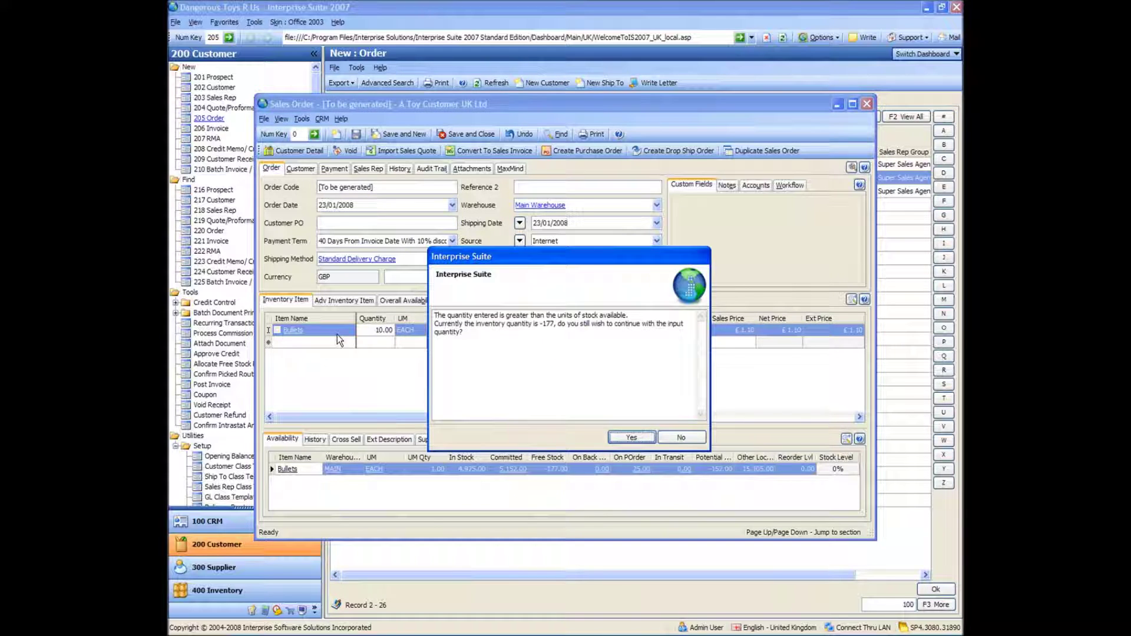
key(Return)
Add a second order line for 10 units of the Hand Gun item and accept the quantity.
click(334, 343)
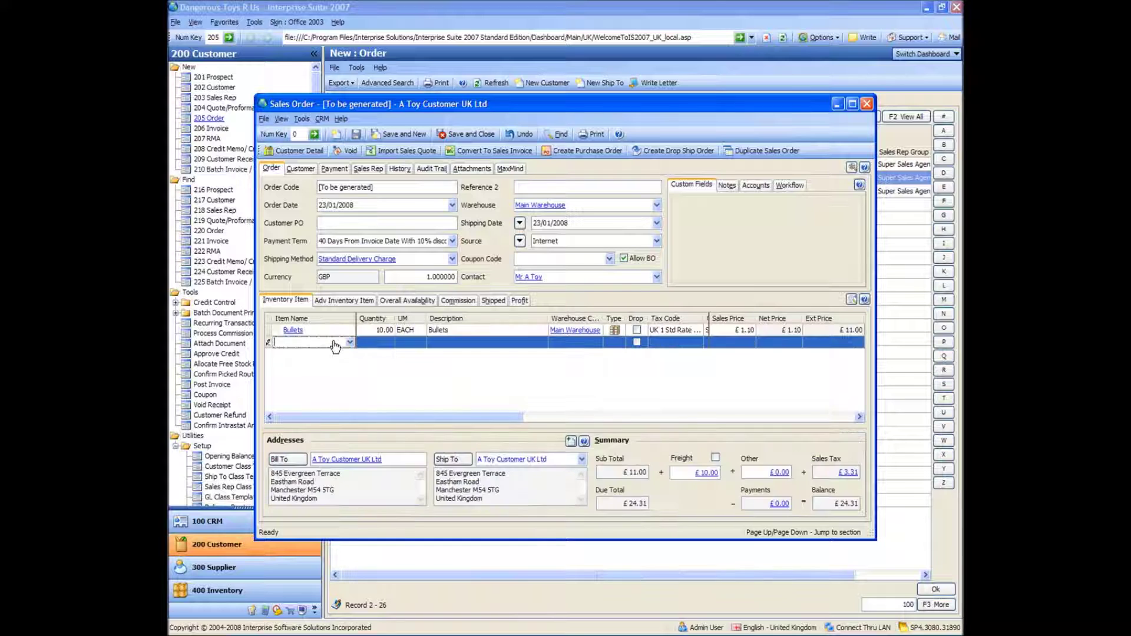
text(hand g)
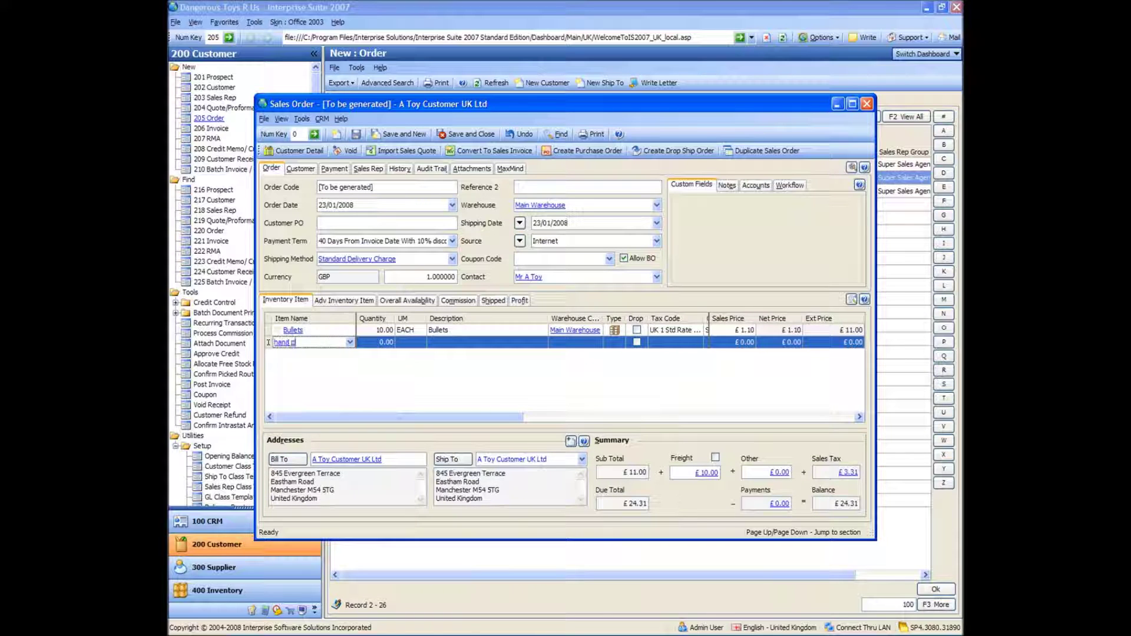
key(Tab)
text(10)
key(Tab)
key(Return)
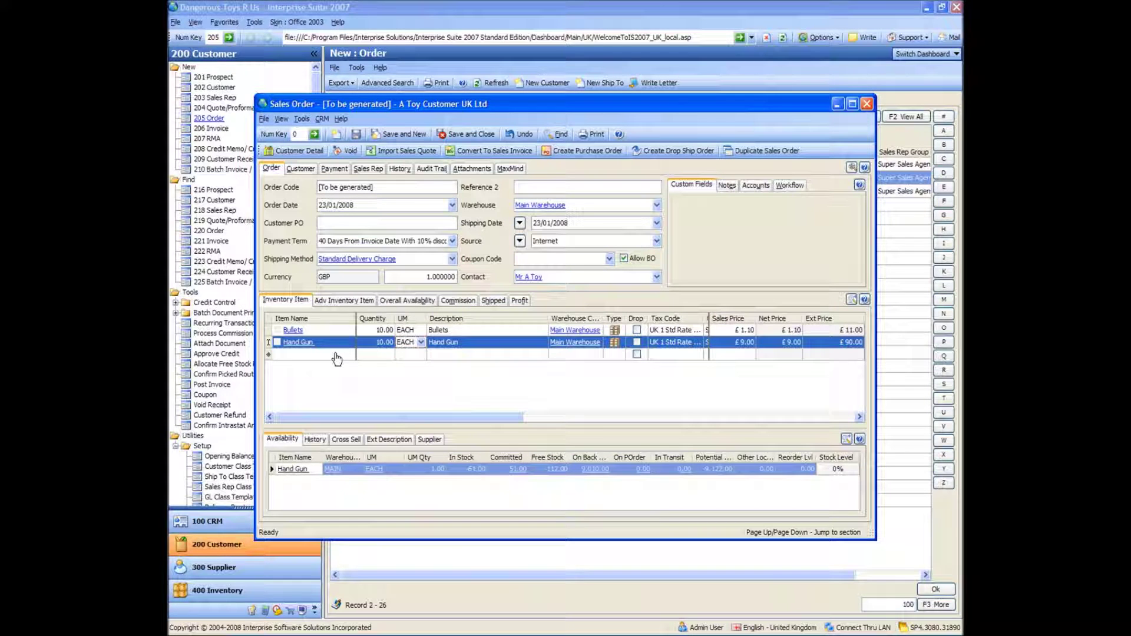
Add a third order line for 10 units of the Holster item.
click(336, 354)
text(holster)
key(Tab)
text(10)
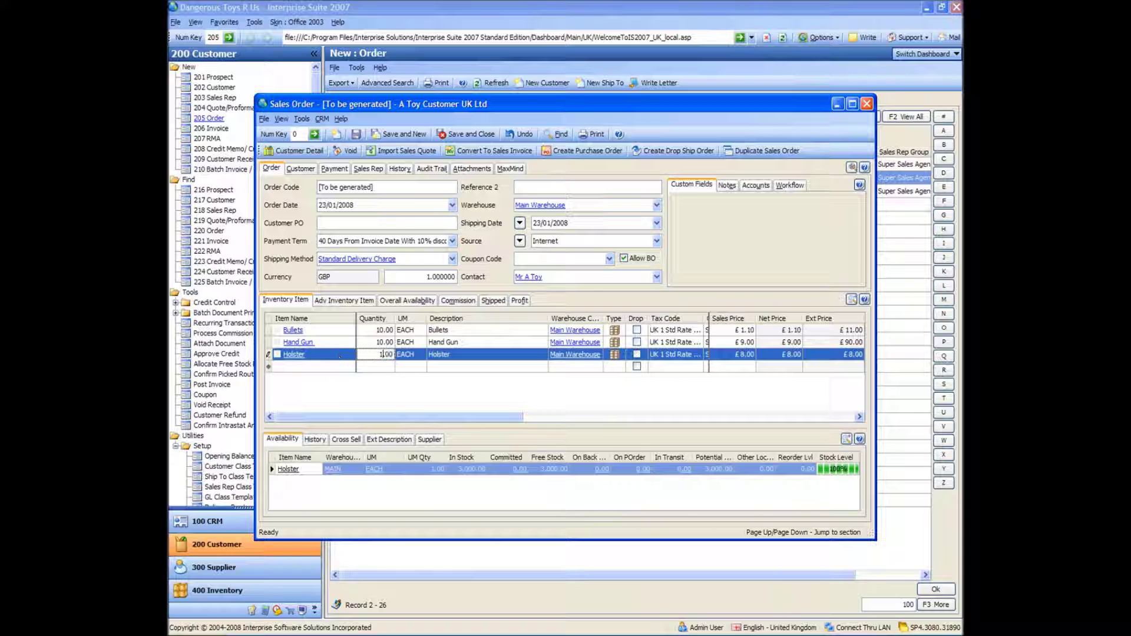
key(Tab)
Mark the Bullets, Hand Gun and Holster lines for drop shipping and save the sales order.
click(637, 330)
click(636, 342)
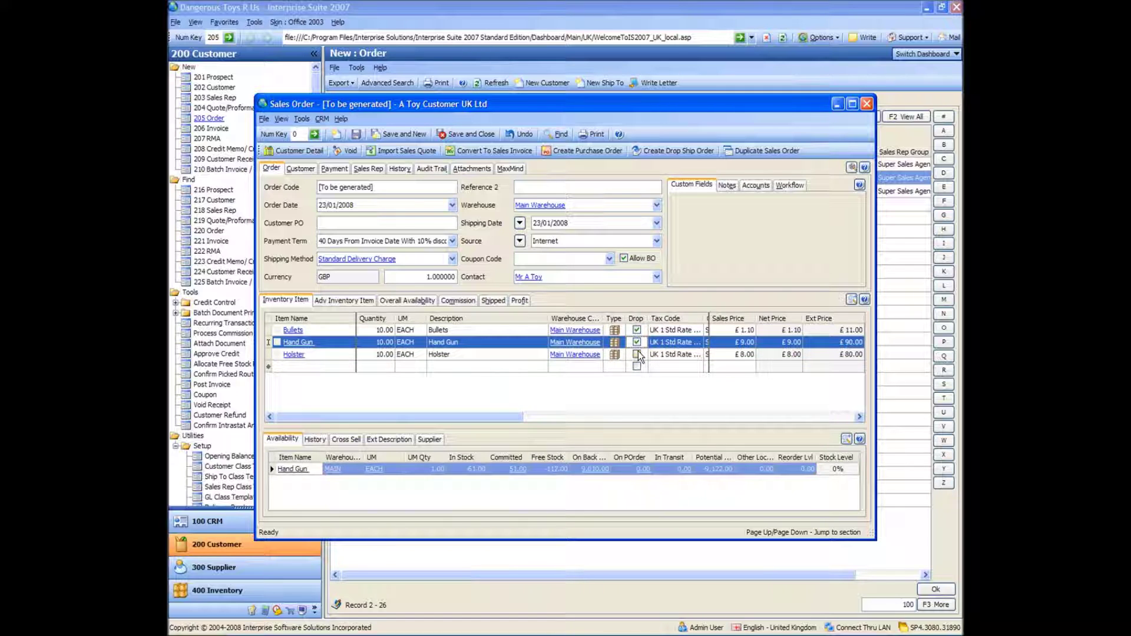
click(638, 353)
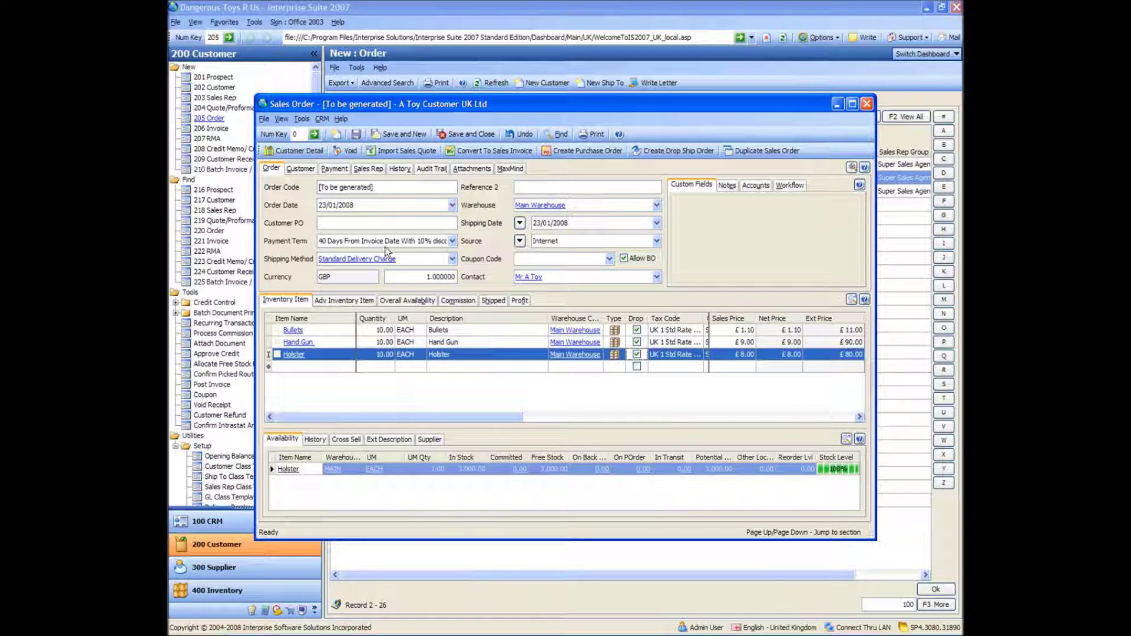
click(357, 134)
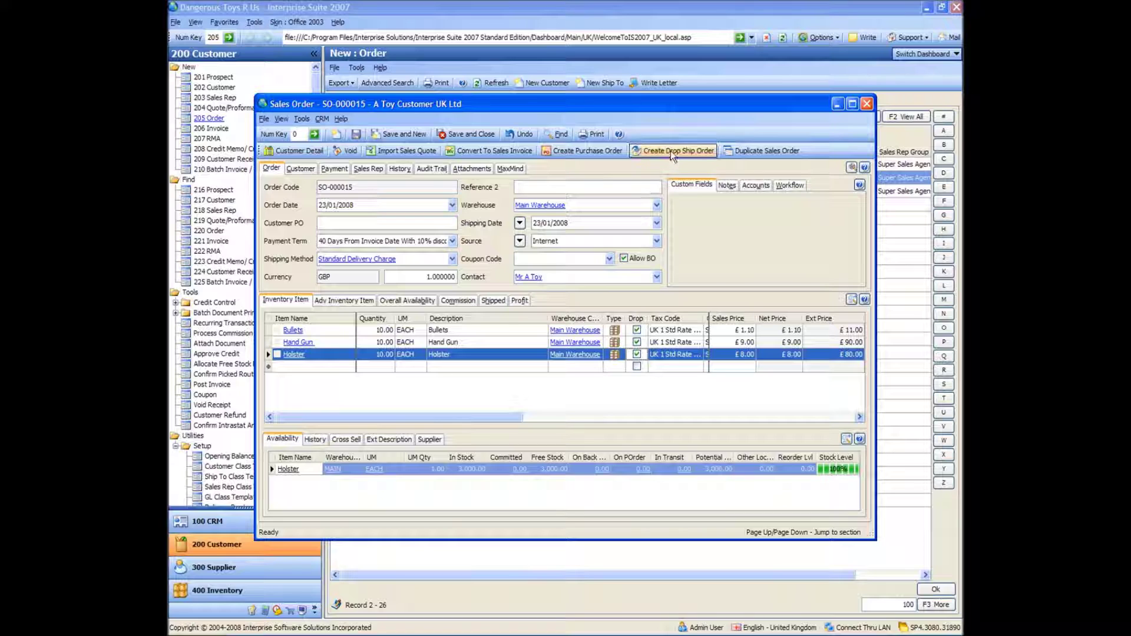
Save and close the drop-ship sales order and open the supplier tool for creating drop shipments.
click(464, 135)
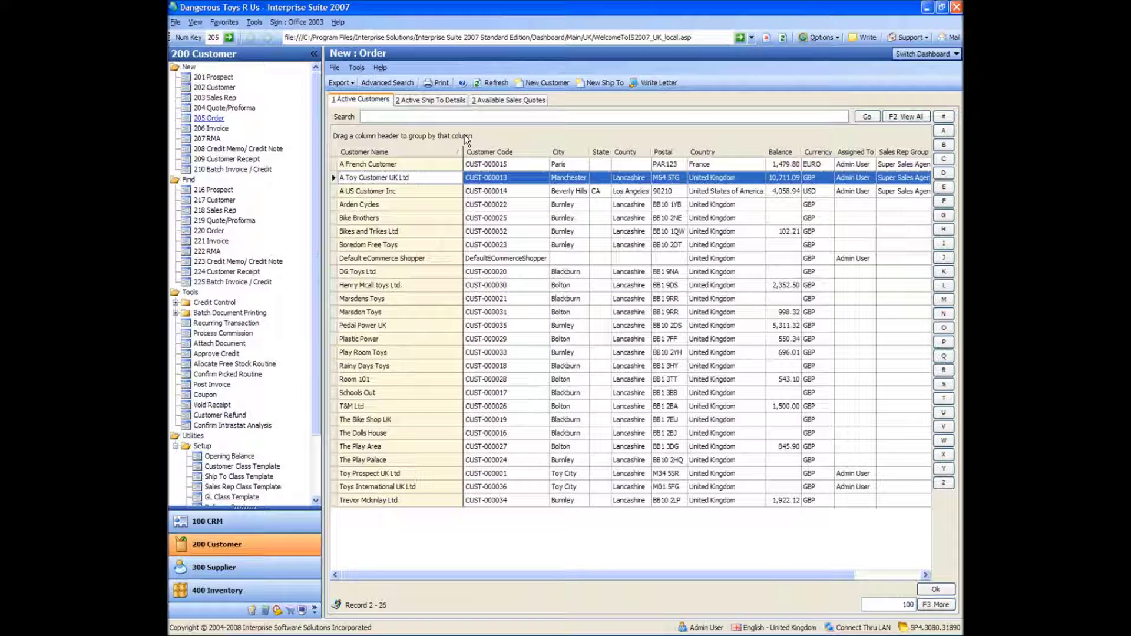
click(213, 567)
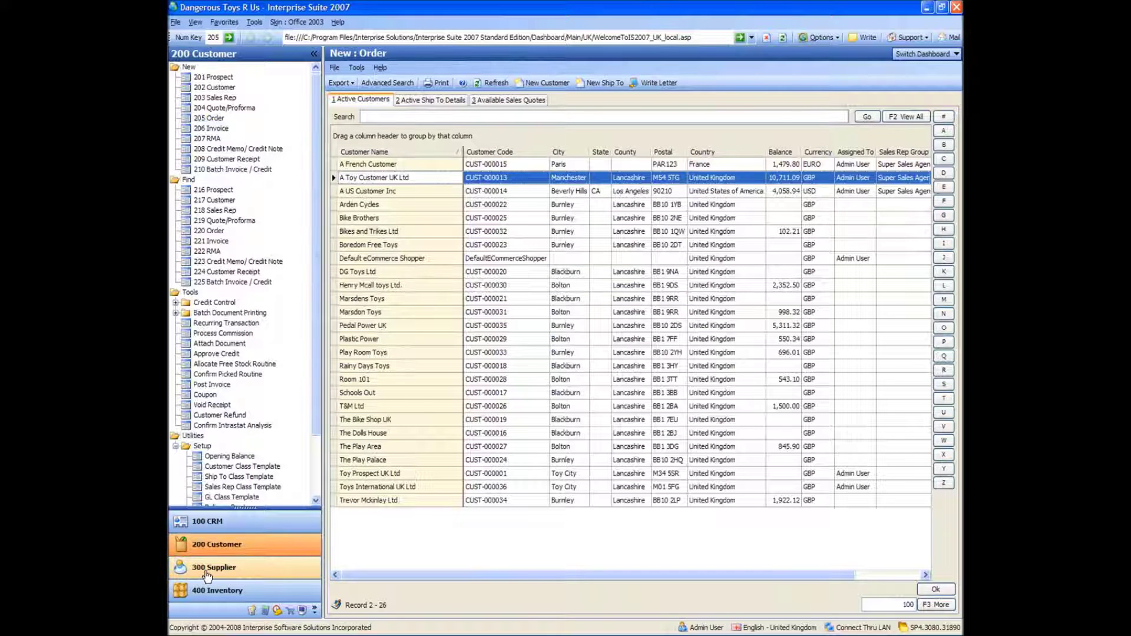
click(219, 324)
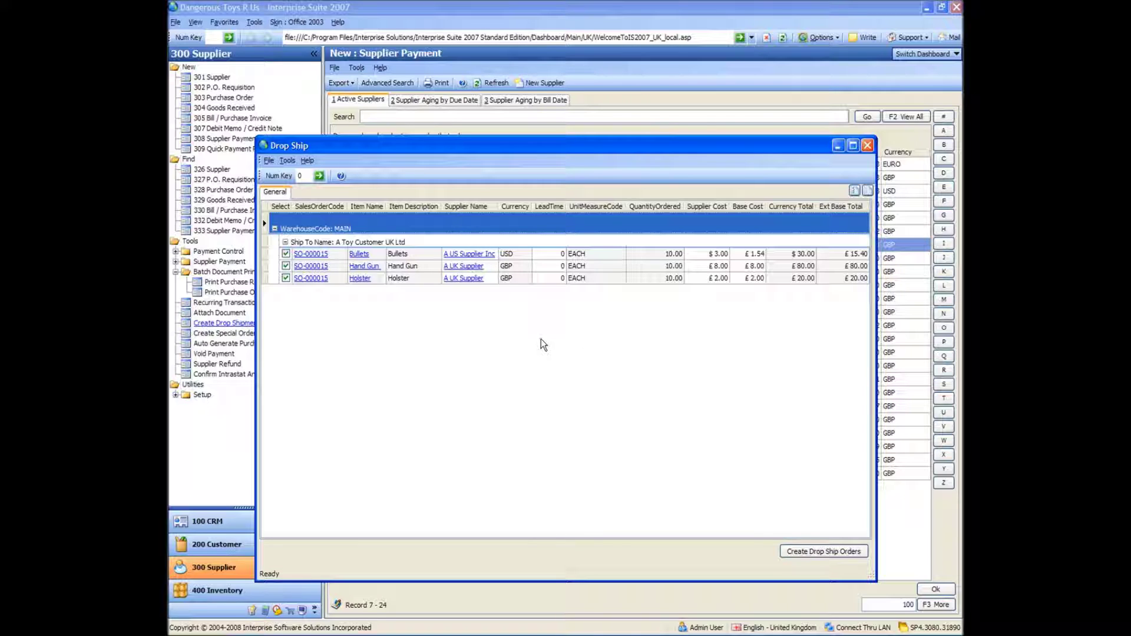
Review the supplier, ordered quantity and supplier cost on the Bullets, Hand Gun and Holster drop-ship lines.
click(483, 269)
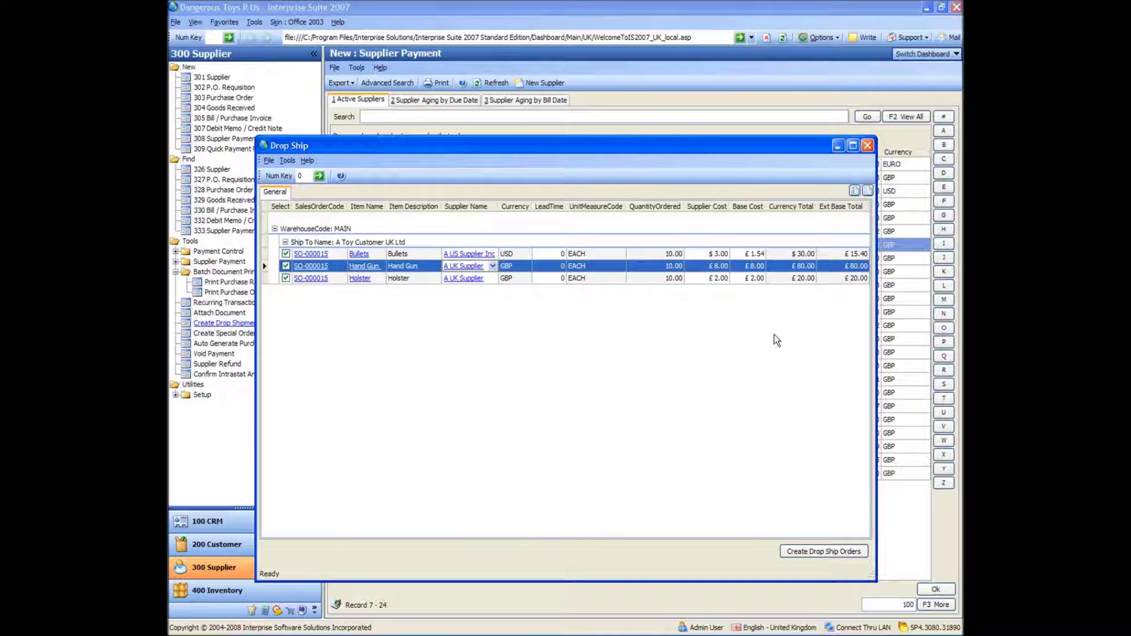
click(675, 268)
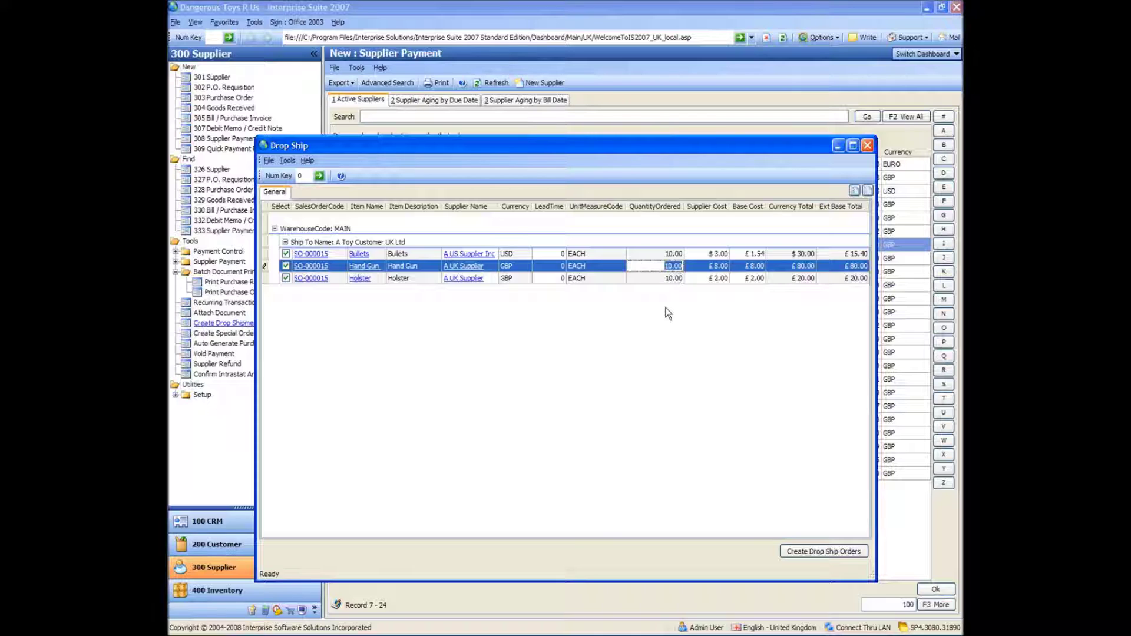
click(709, 279)
click(710, 254)
click(709, 266)
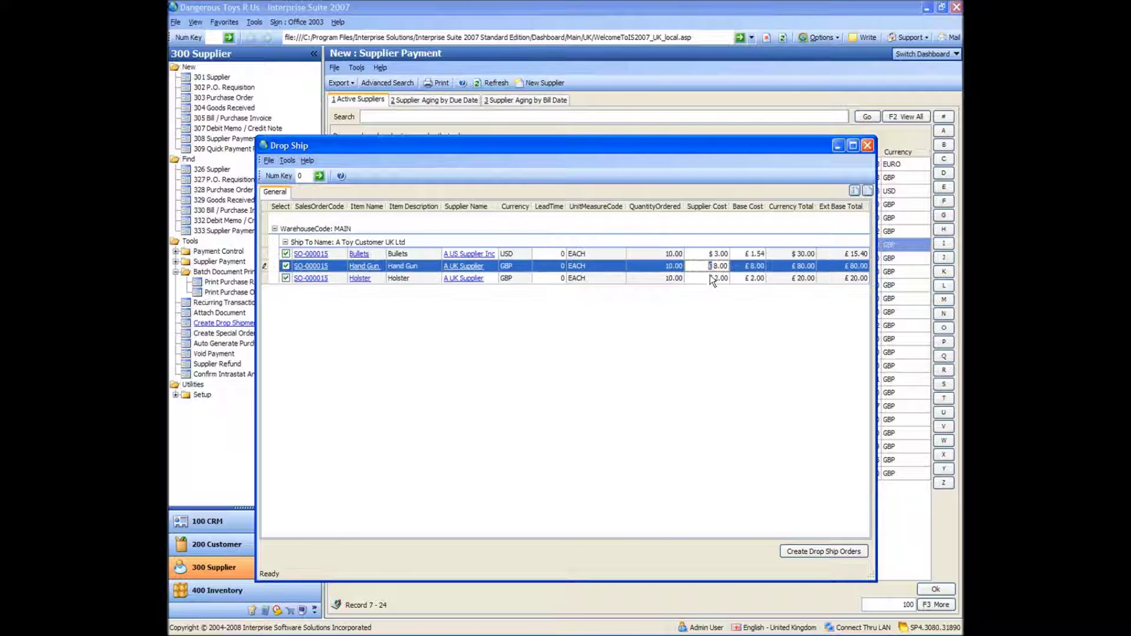
click(710, 276)
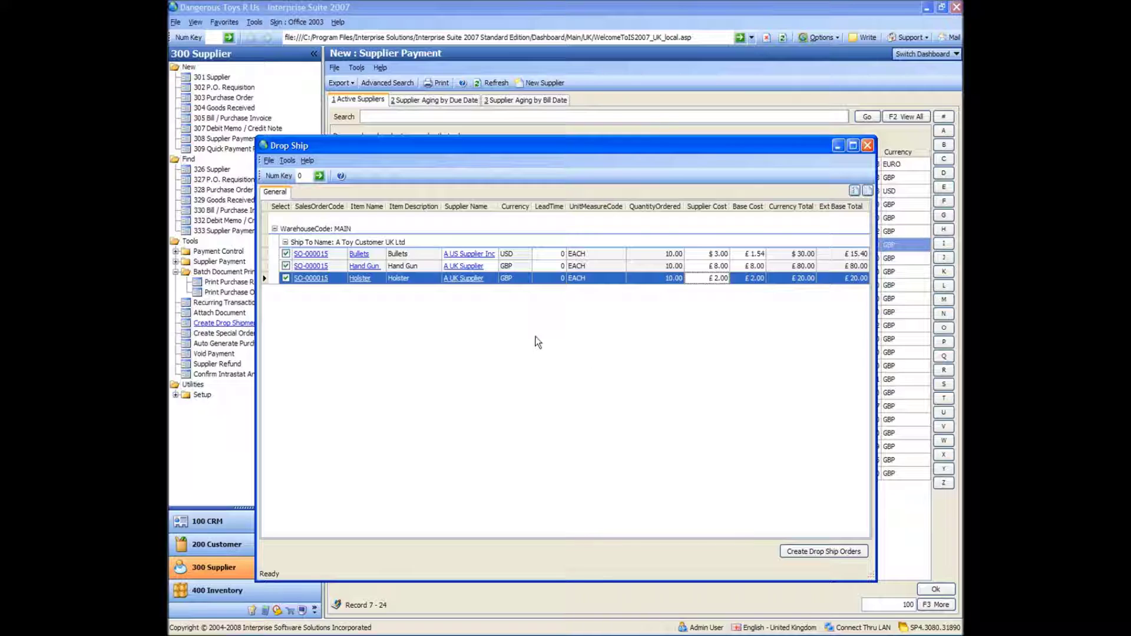
Create the drop ship orders for the three selected lines and choose to view the resulting purchase orders.
click(801, 550)
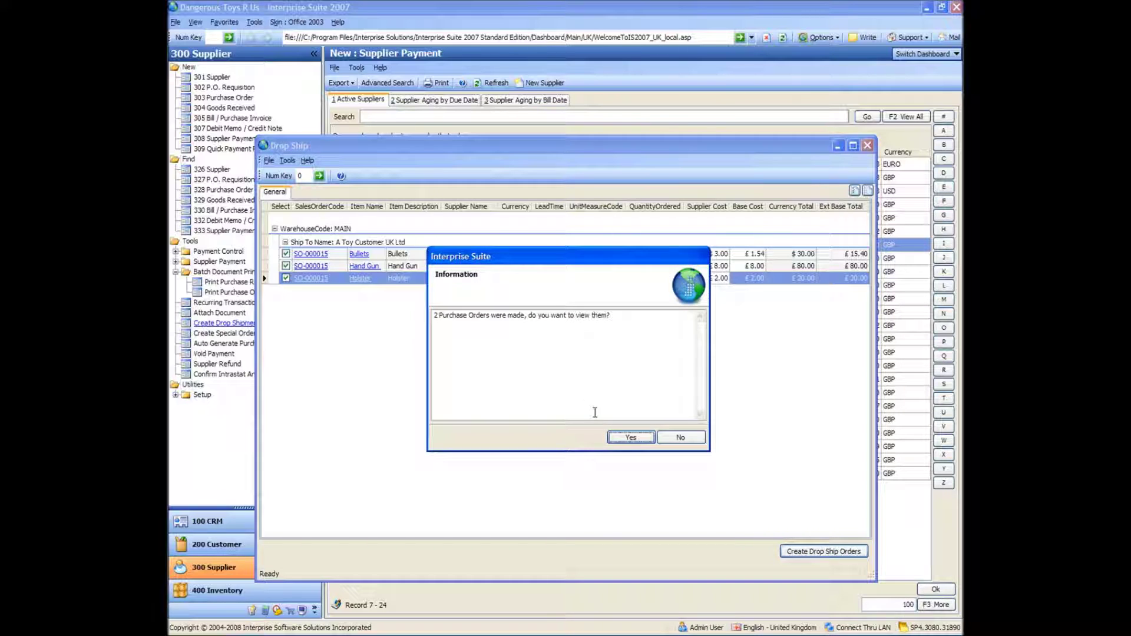
drag(549, 252, 554, 301)
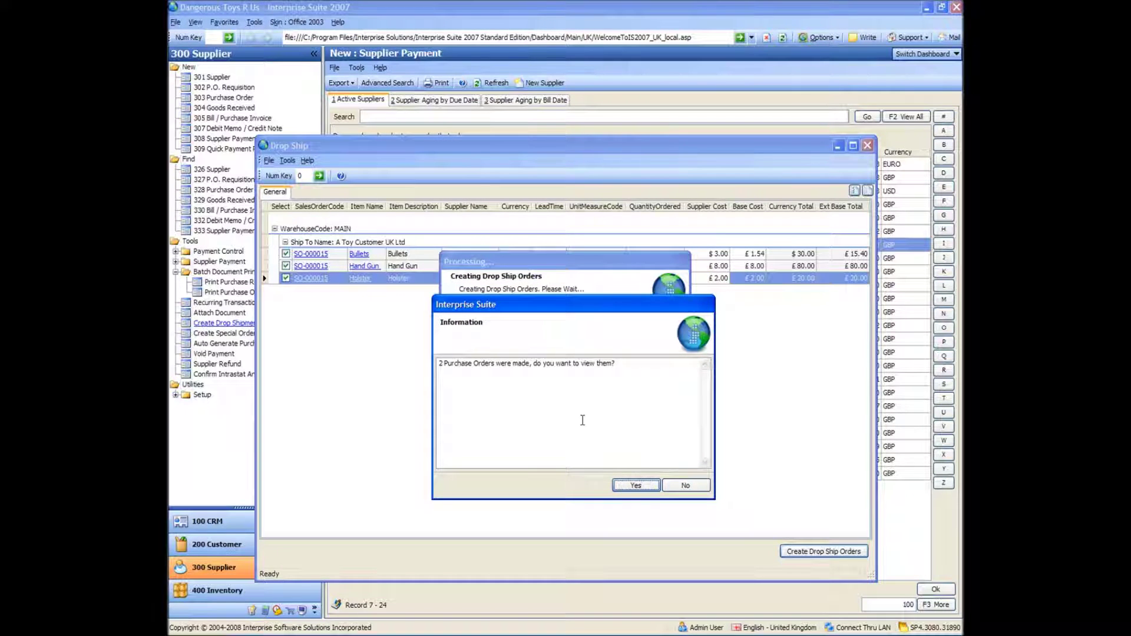
click(636, 486)
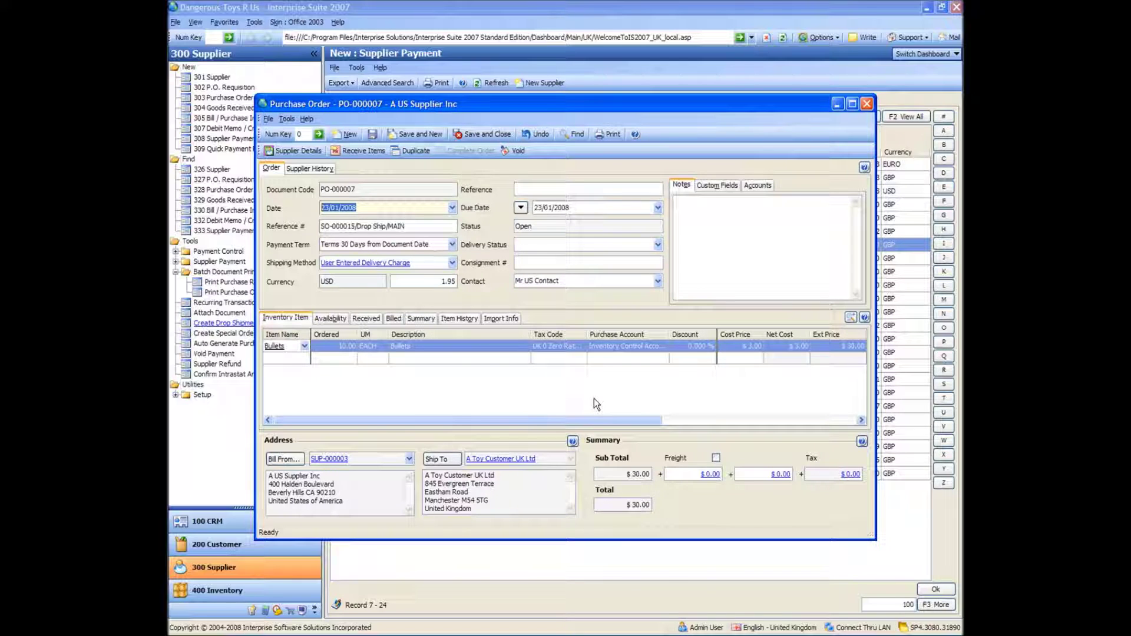
Check the sales order reference on the A US Supplier Inc purchase order, and close both drop-ship purchase orders.
click(362, 225)
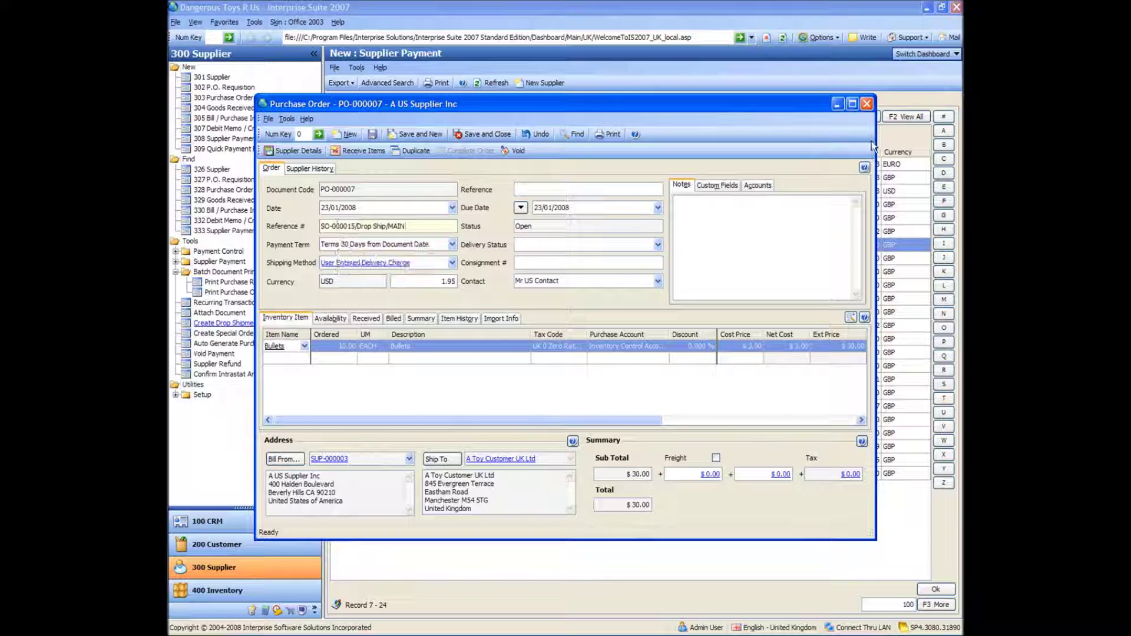
click(867, 104)
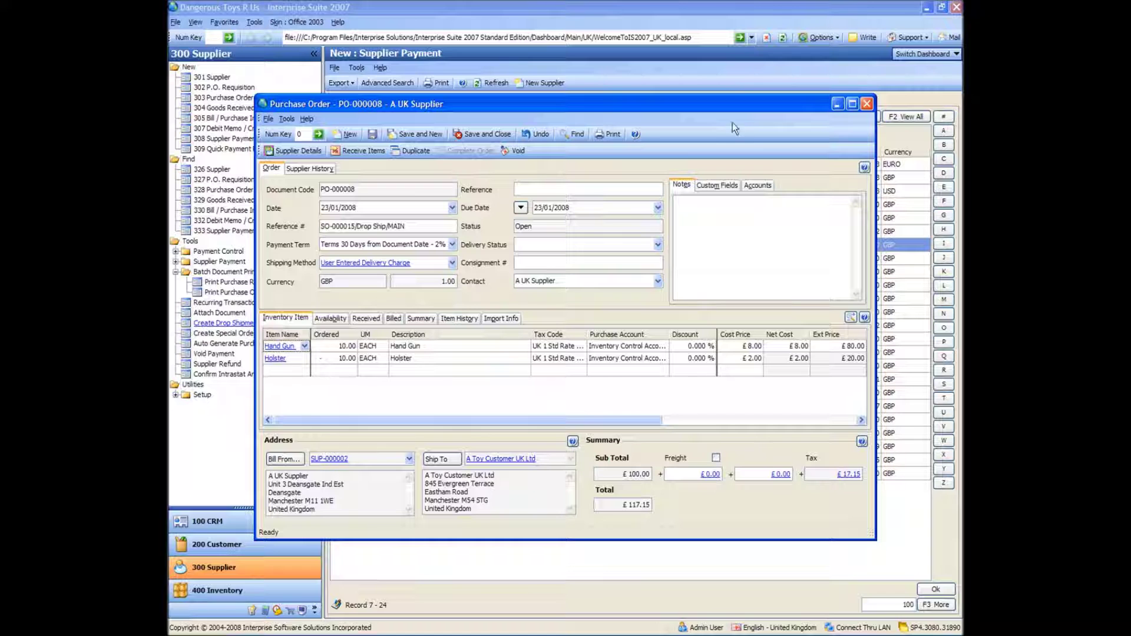
click(866, 105)
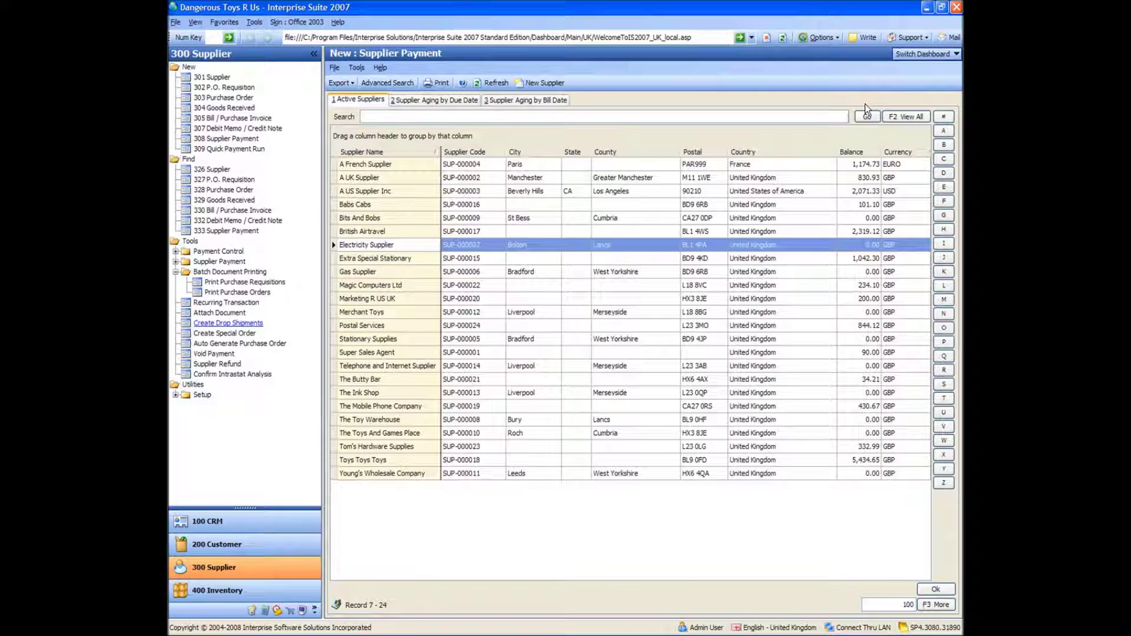
Start a new sales order for the customer A Toy Customer UK Ltd.
click(452, 313)
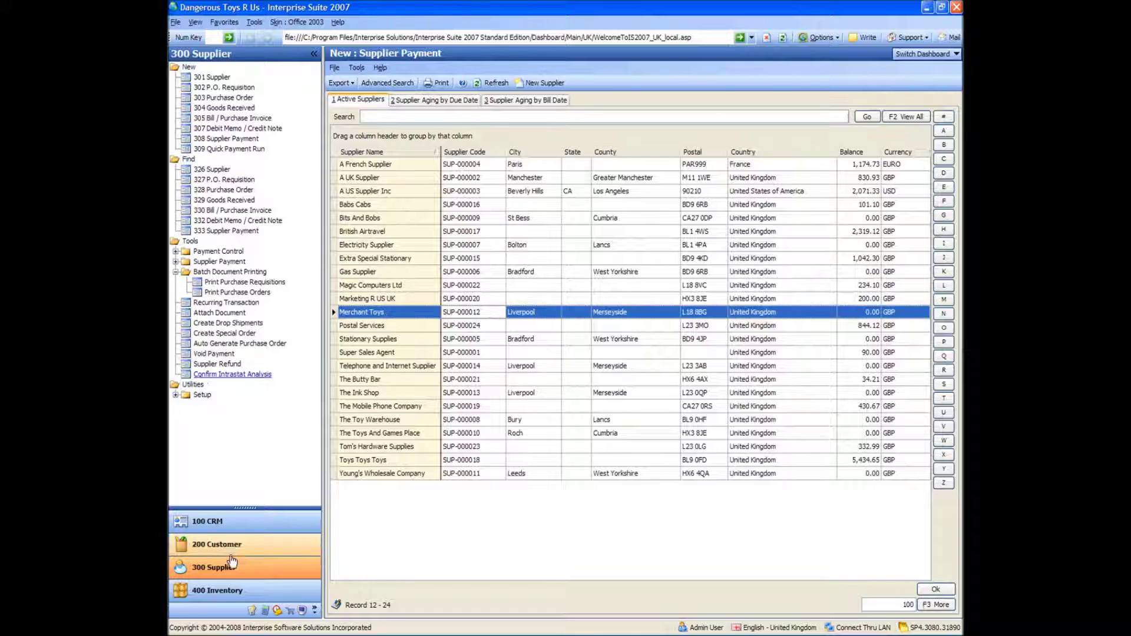
click(233, 546)
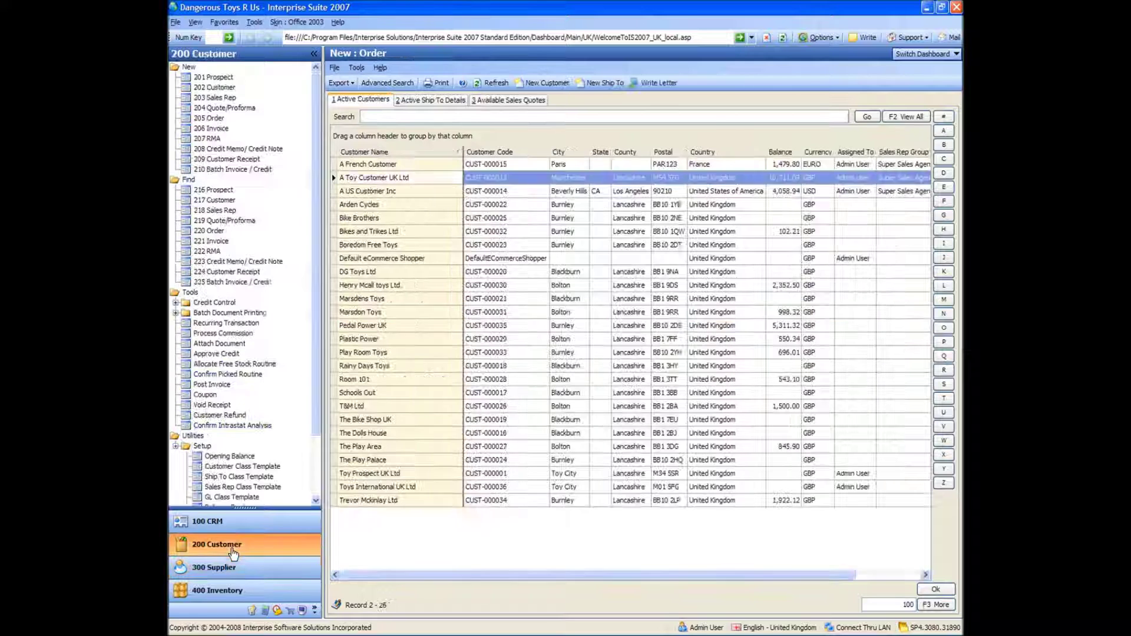
click(207, 117)
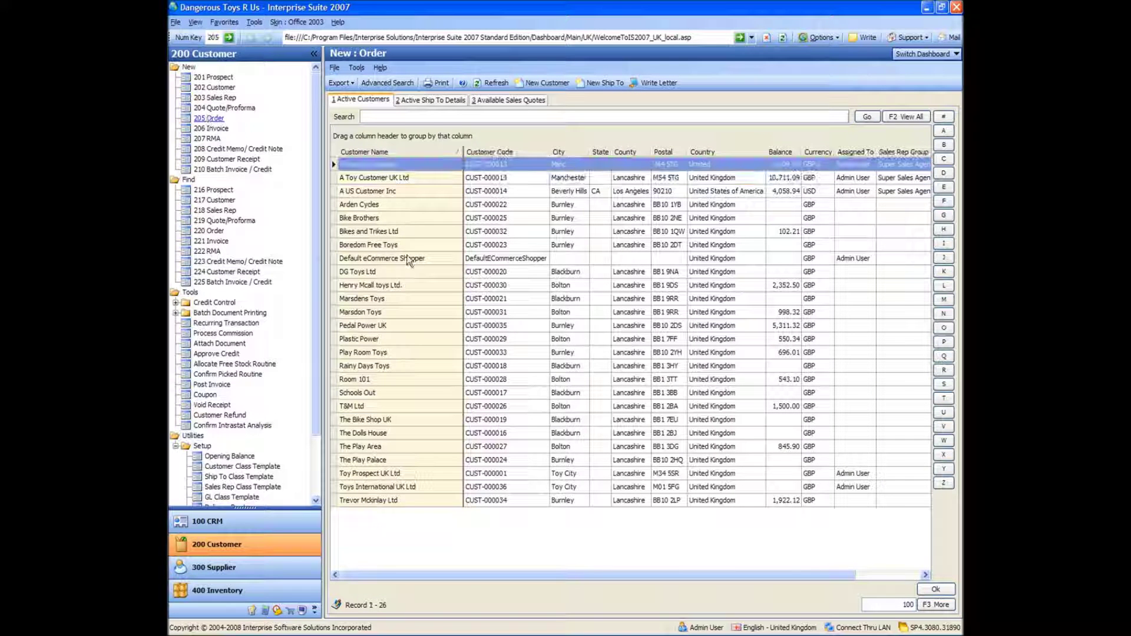
double_click(380, 178)
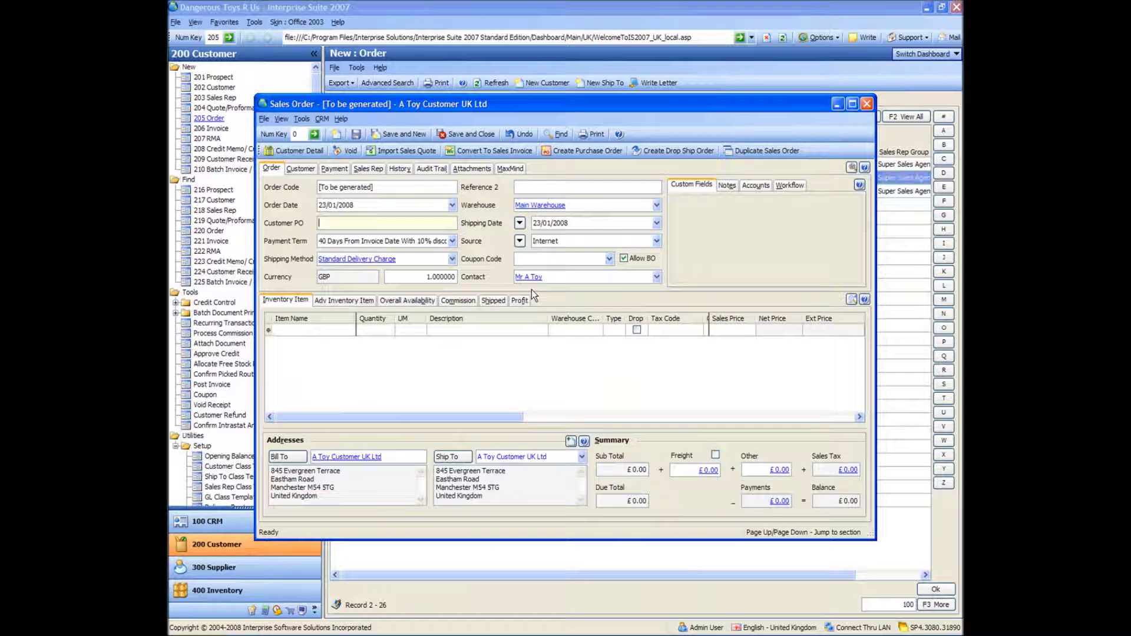
Add an order line for 1000 Bullets and accept the quantity.
click(335, 331)
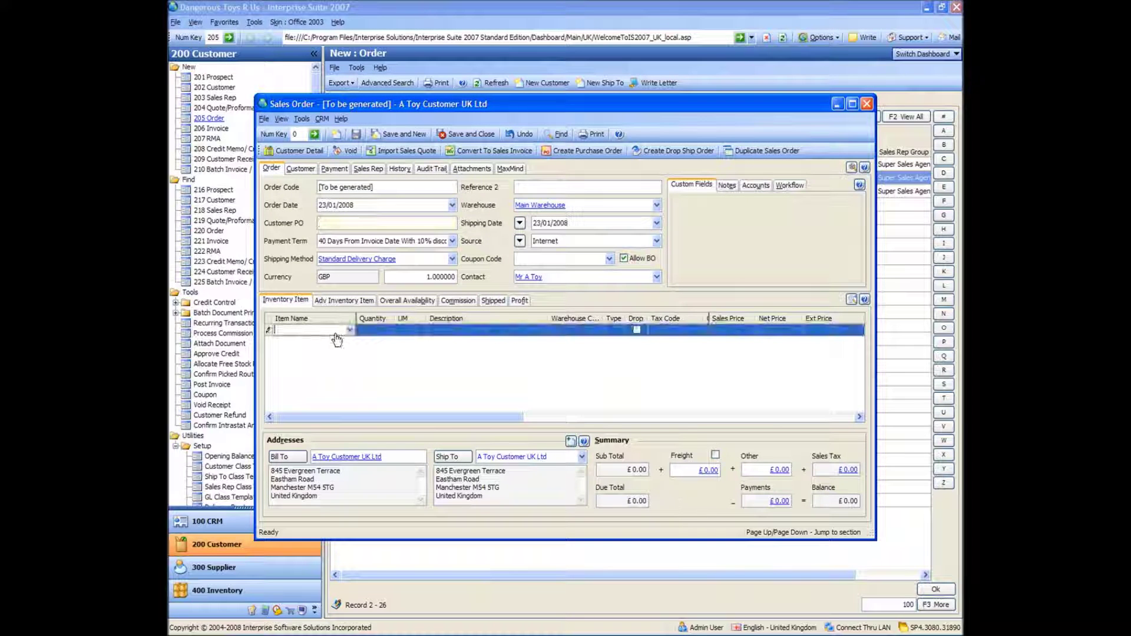
text(bull)
key(Tab)
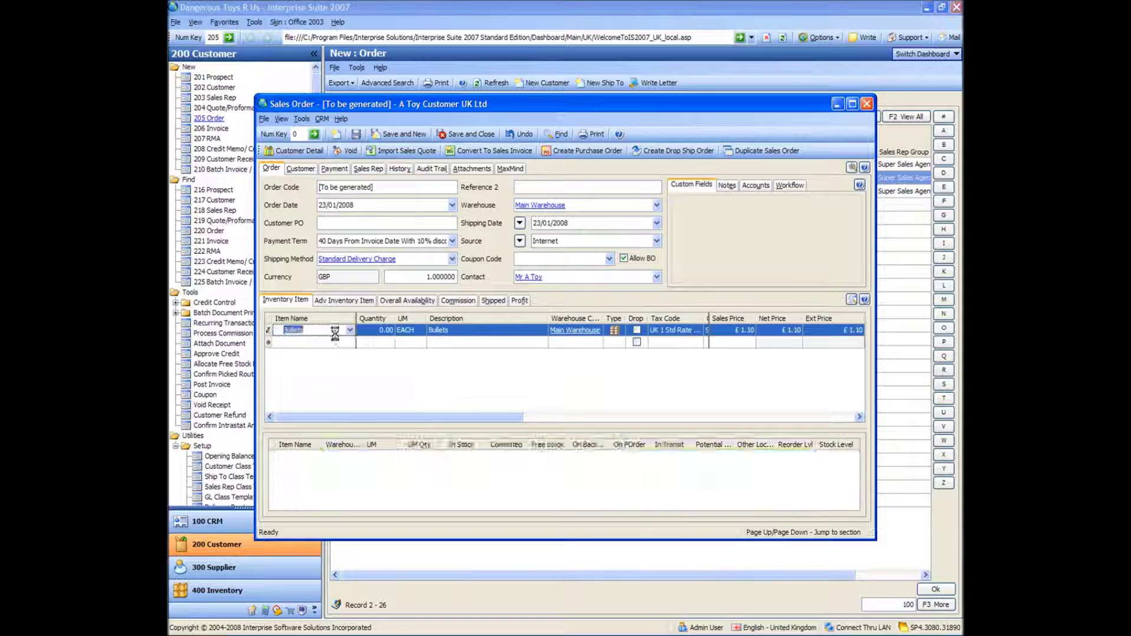
text(1000)
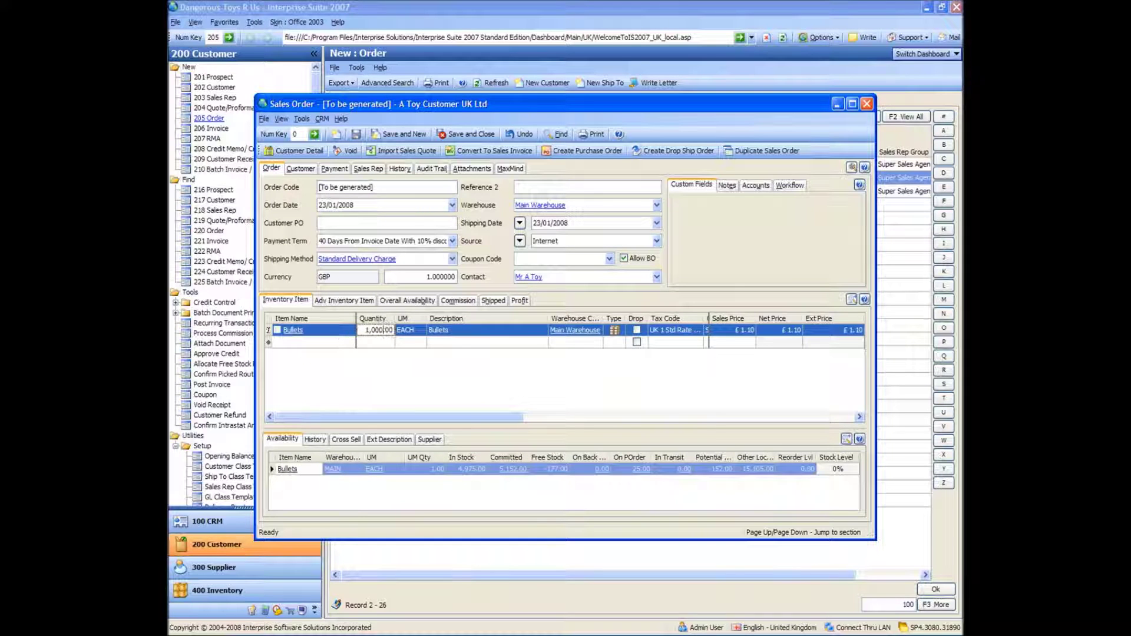
key(Tab)
key(Return)
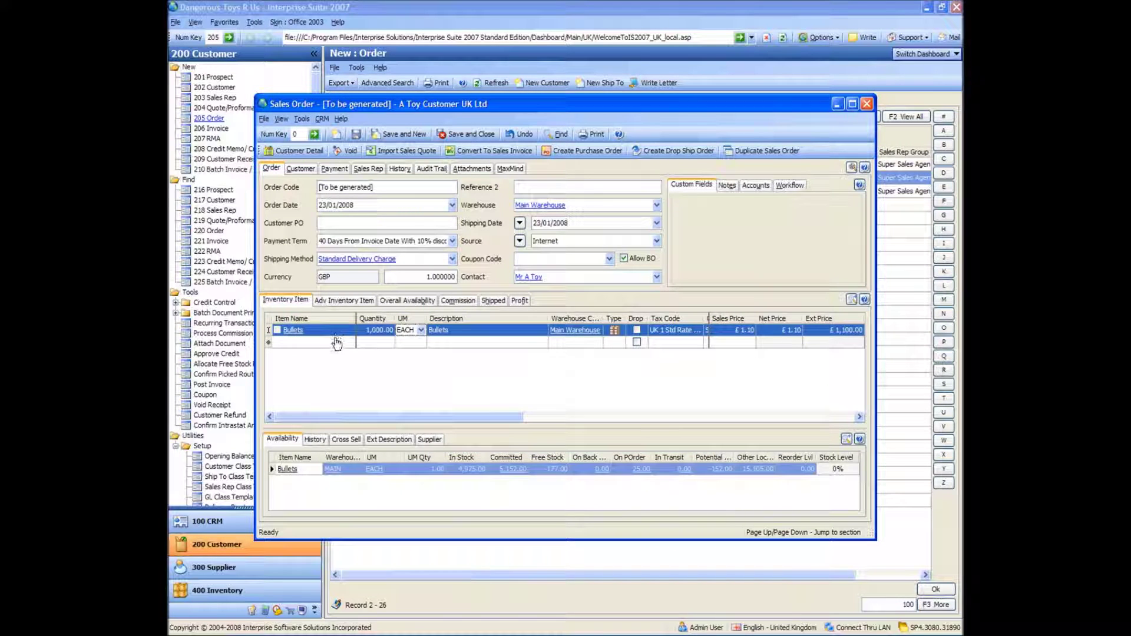
Add a second order line for 1000 units of the Hand Gun item, accepting the quantity despite the available stock level.
text(hand gun)
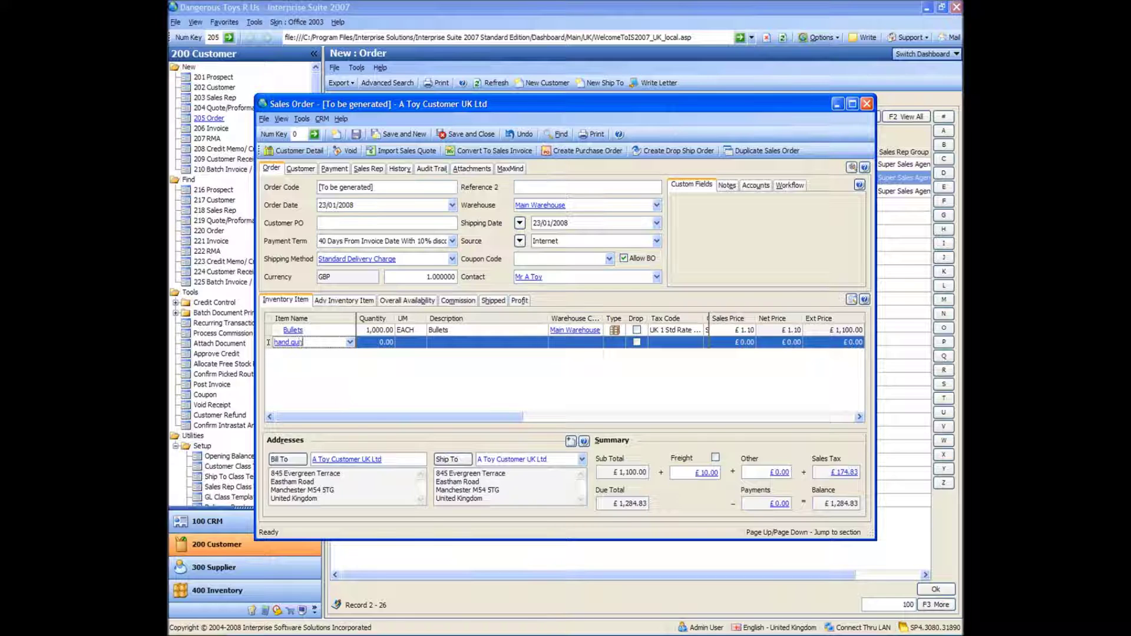
key(Tab)
text(1000)
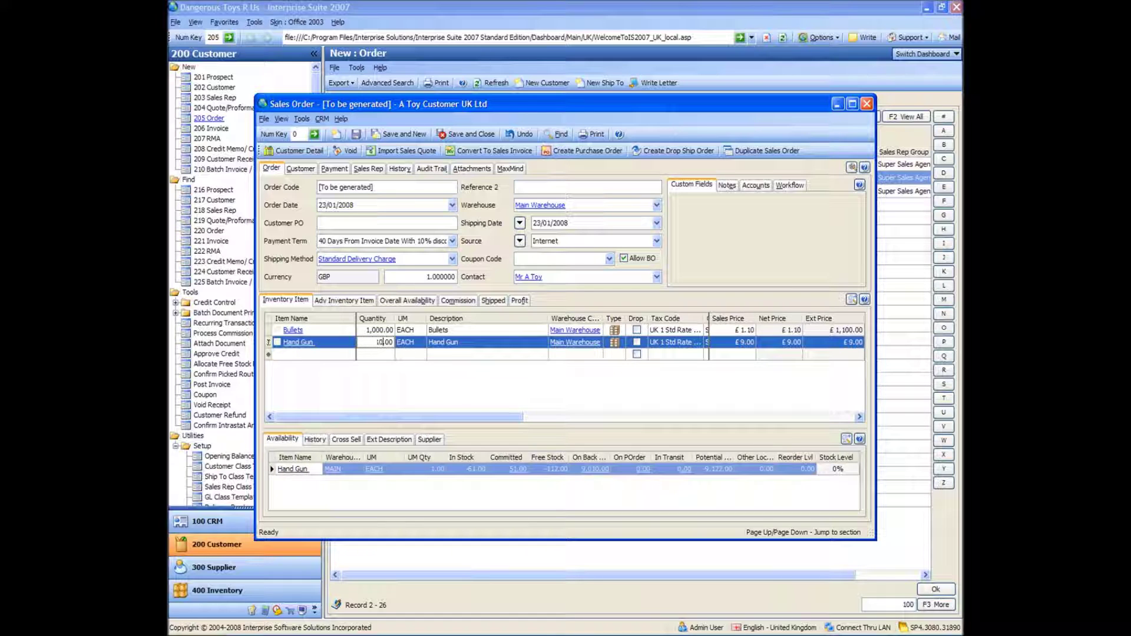
key(Tab)
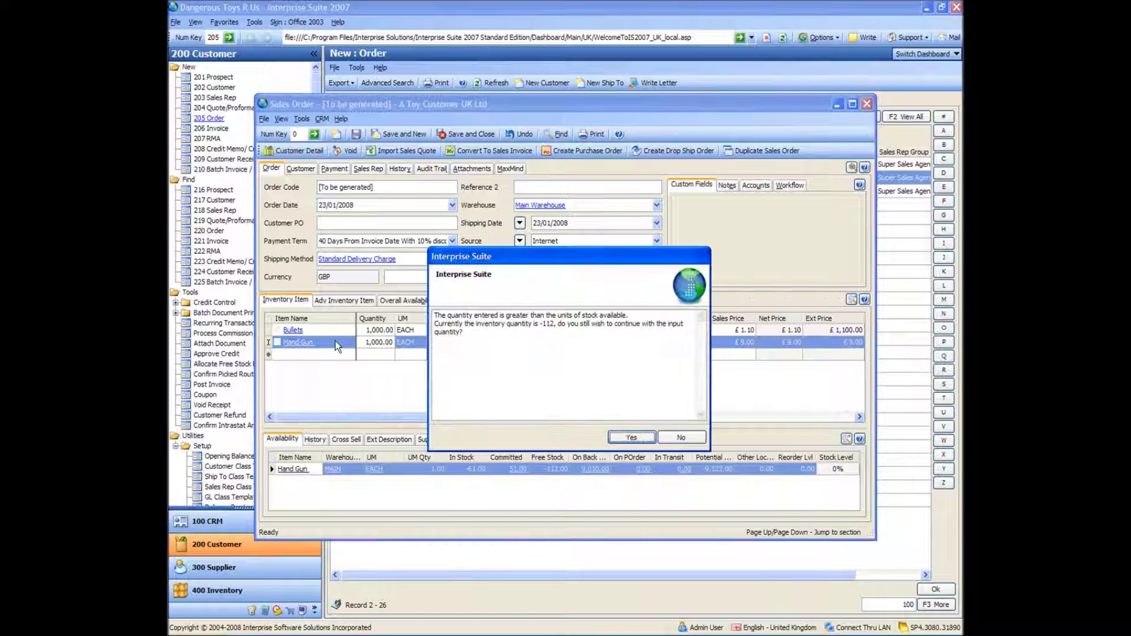
click(630, 438)
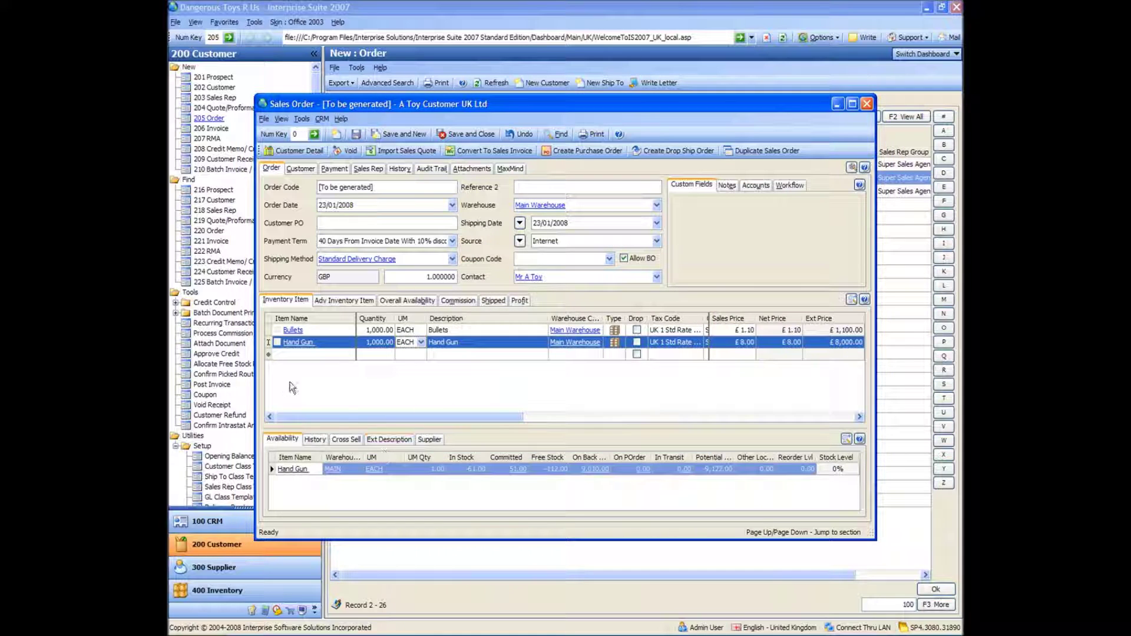
Add a third order line for 1000 units of the Holster item, and save and close the sales order.
click(316, 355)
text(holst)
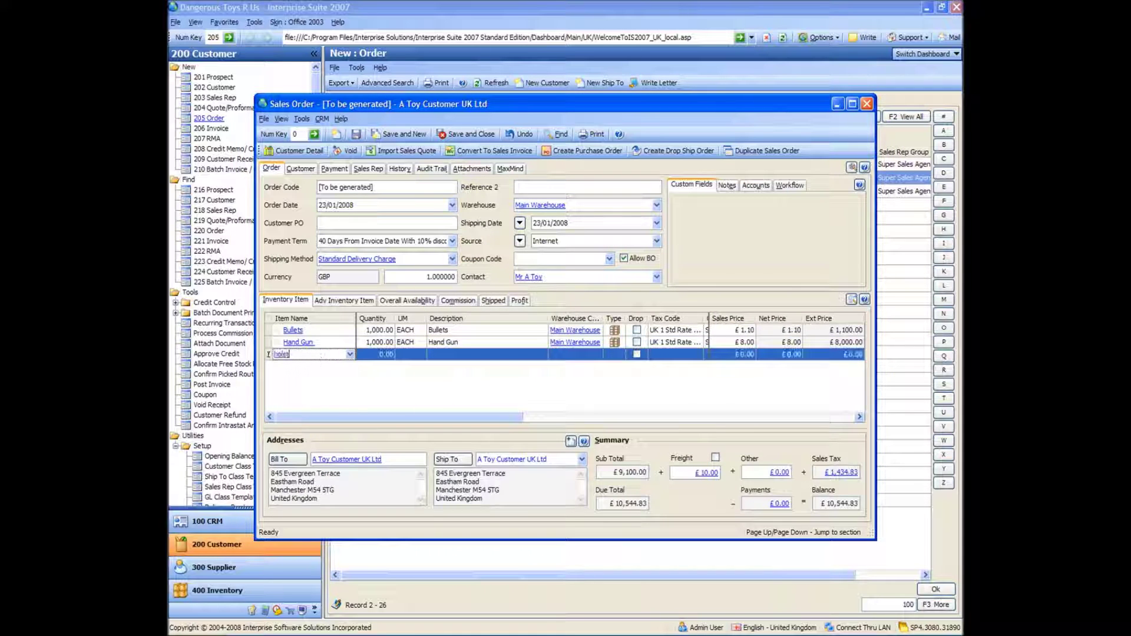
key(Tab)
text(1000)
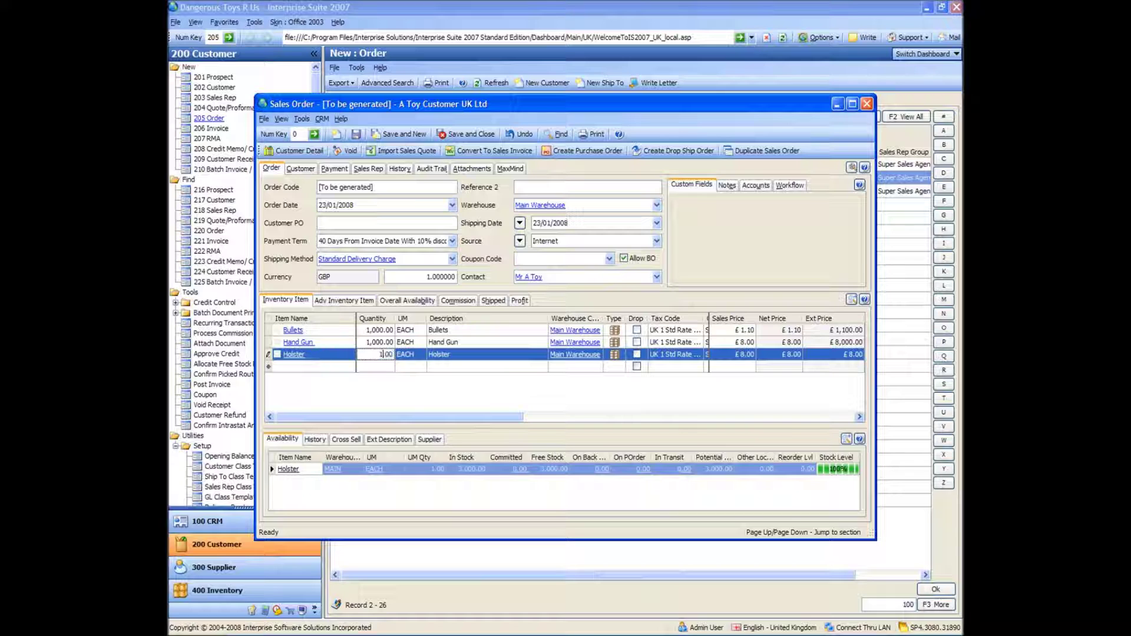
key(Tab)
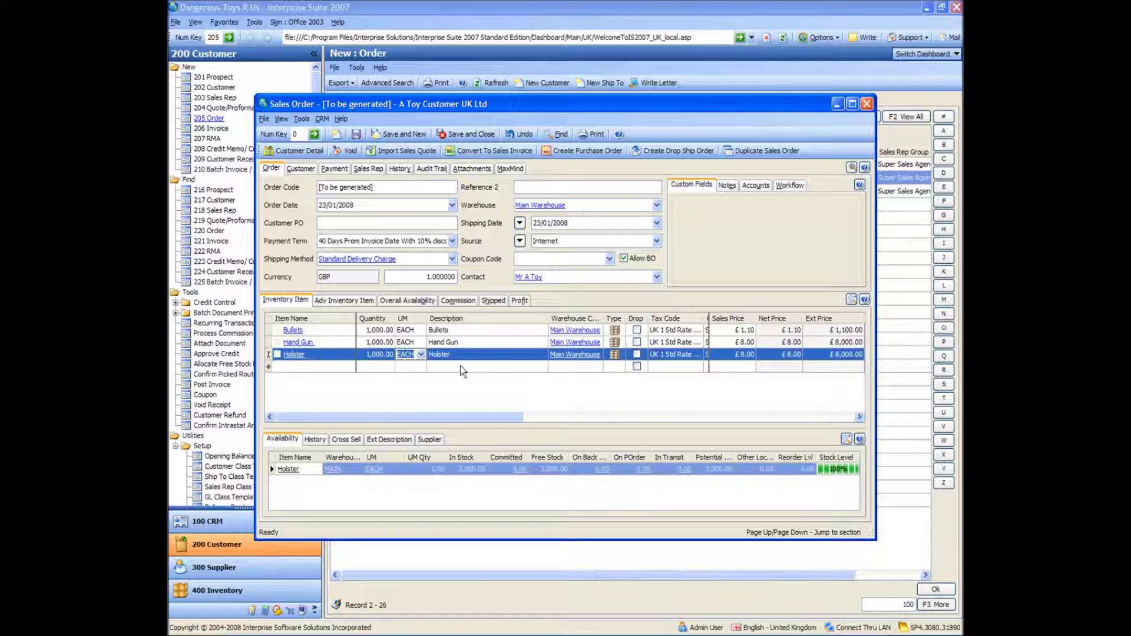
click(464, 134)
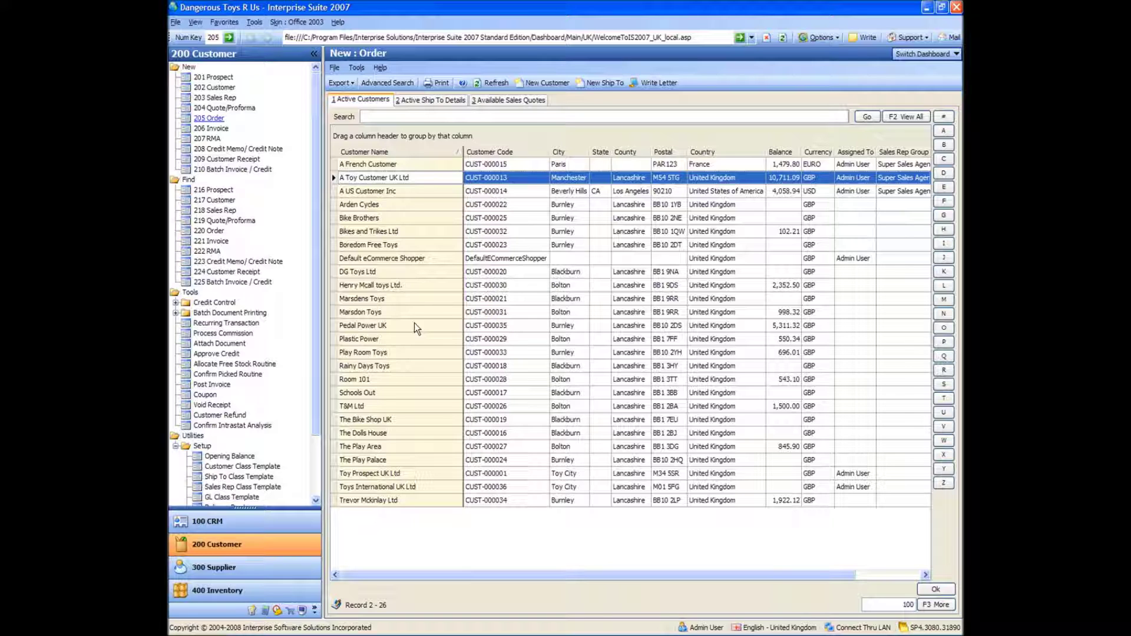
Run the Auto Generate Purchase Orders wizard using sales trends for the past 1 month and storing 1 month of stock, keeping the preselected suppliers.
click(263, 568)
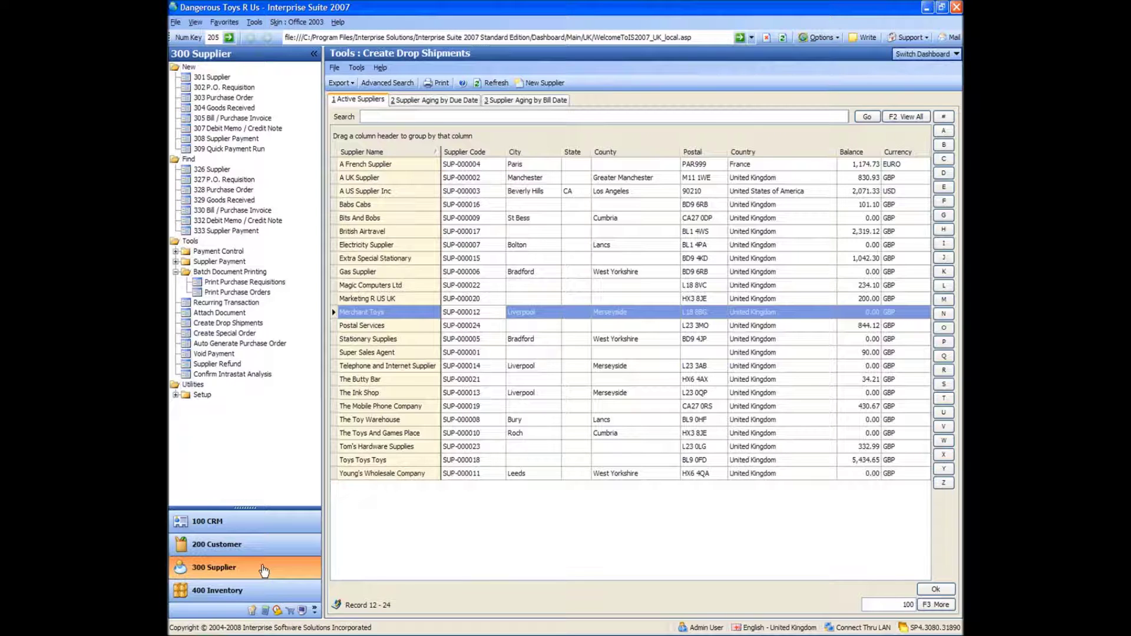
click(210, 345)
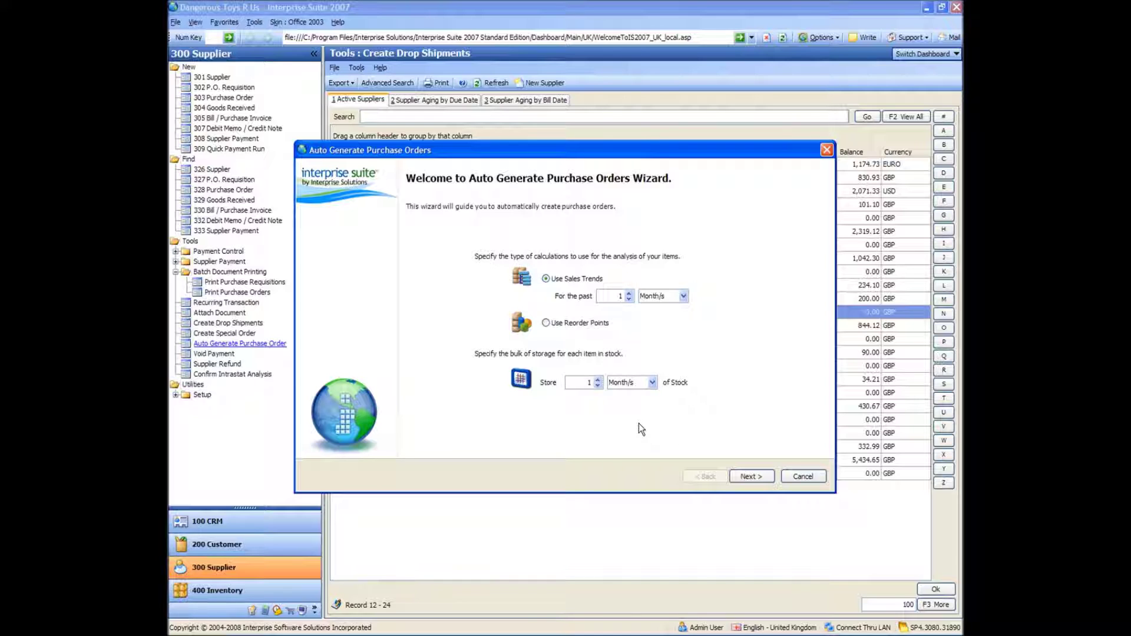
click(752, 476)
click(752, 477)
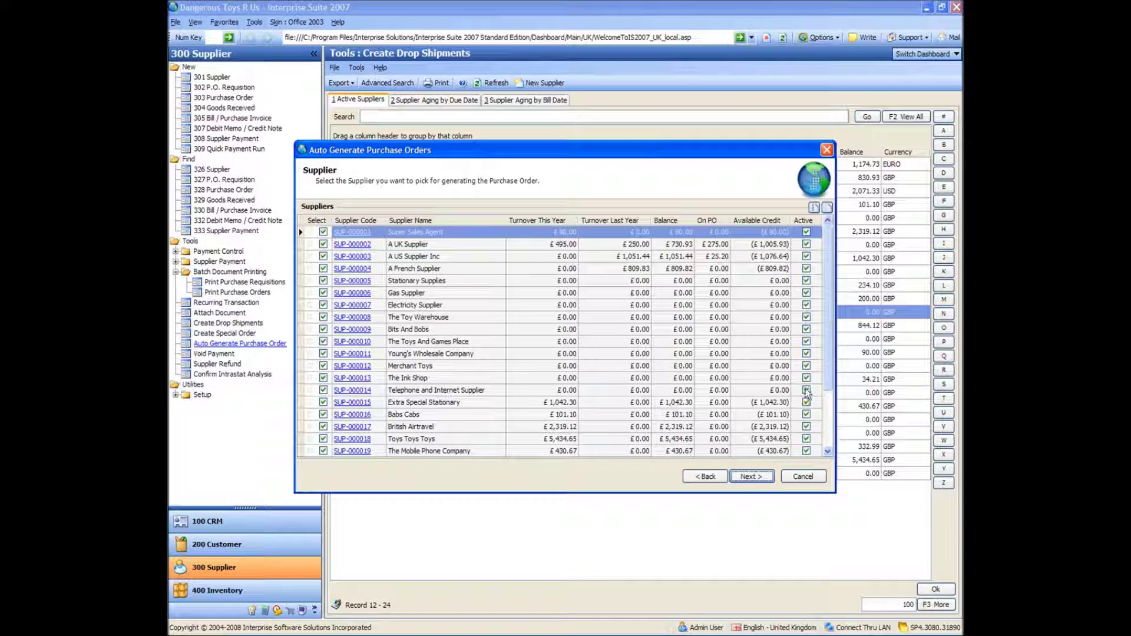
click(752, 479)
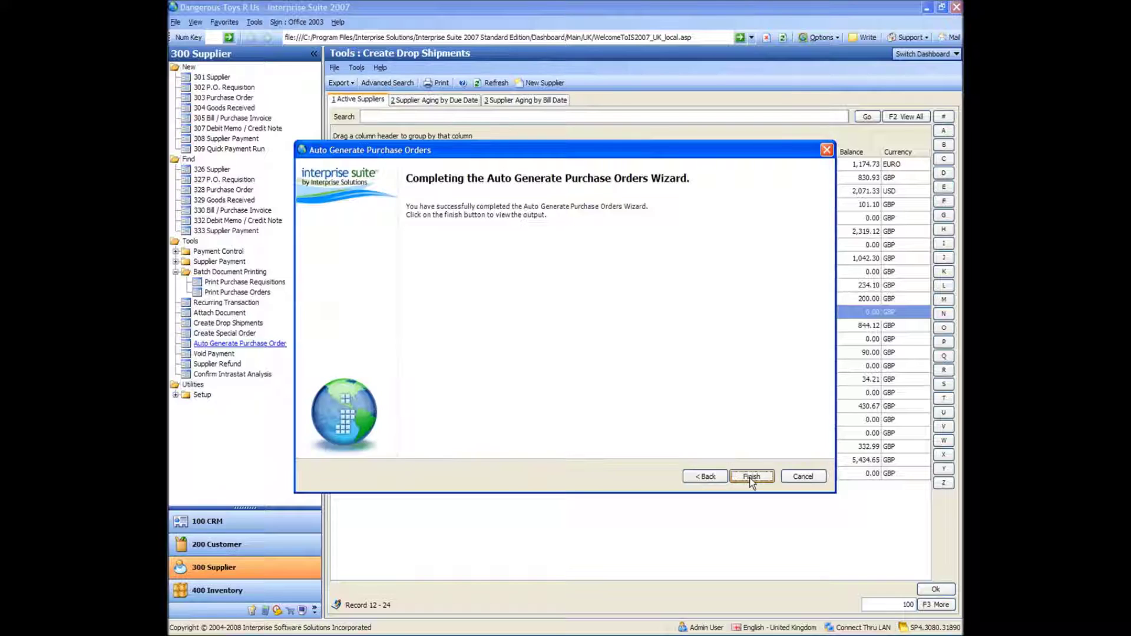
click(752, 478)
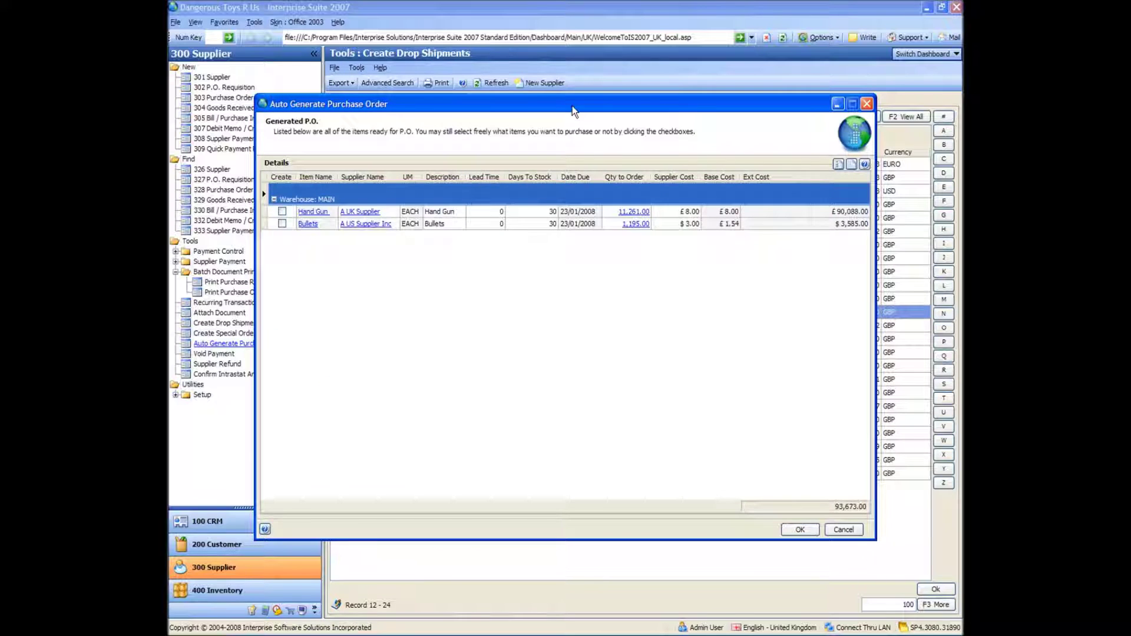
drag(571, 110, 563, 71)
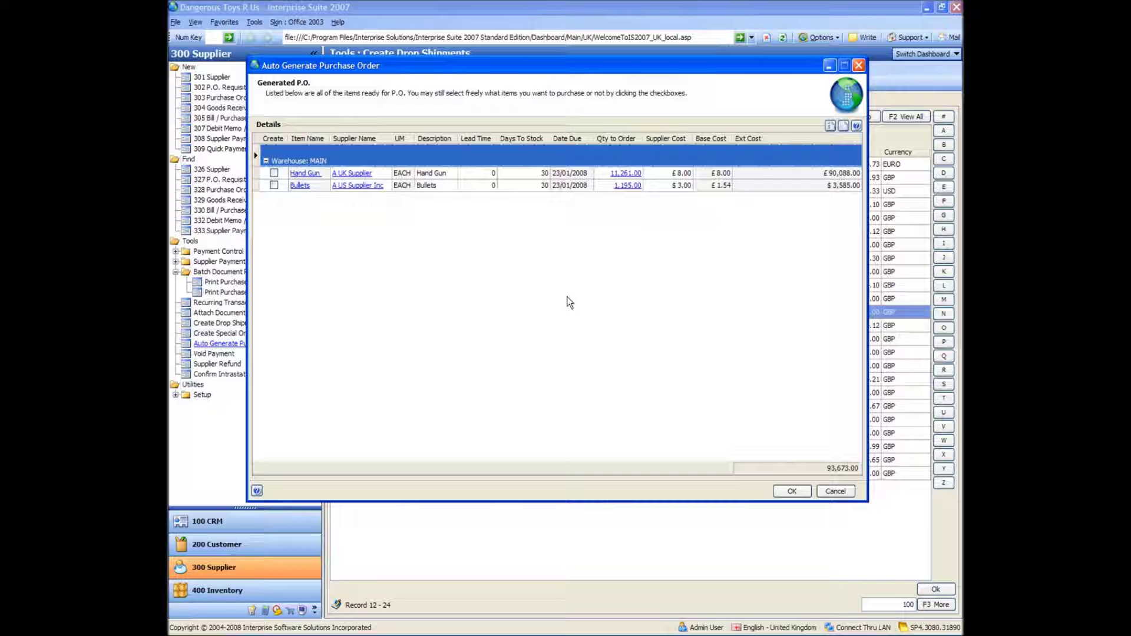
Review the reorder calculations behind the Hand Gun's quantity to order, and close them without changes.
click(623, 176)
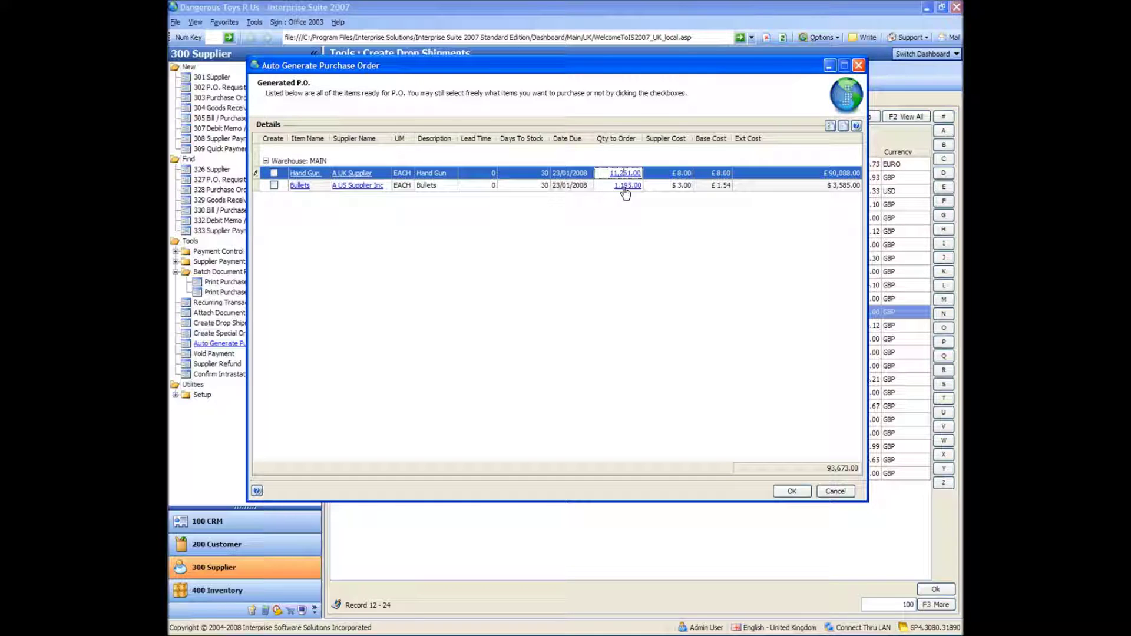
click(625, 186)
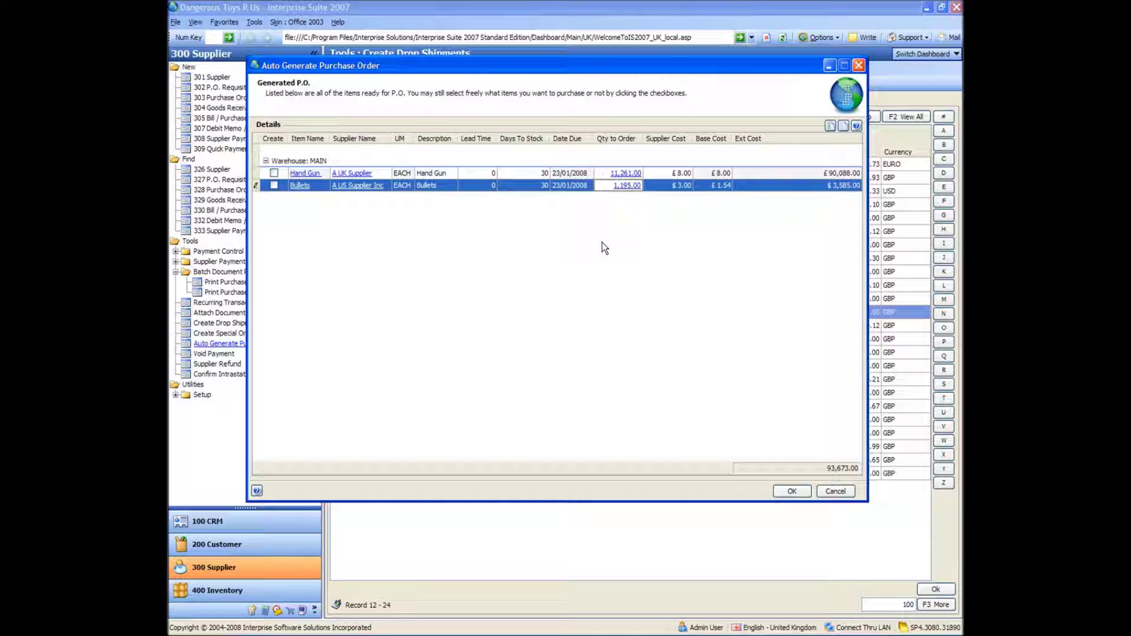
click(625, 173)
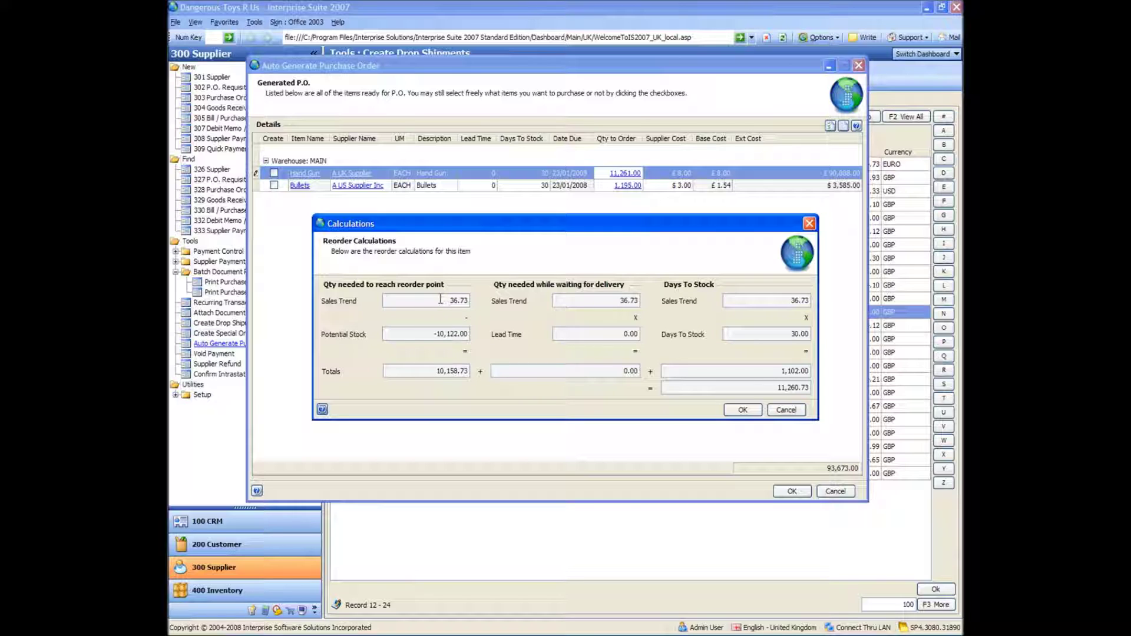
click(786, 410)
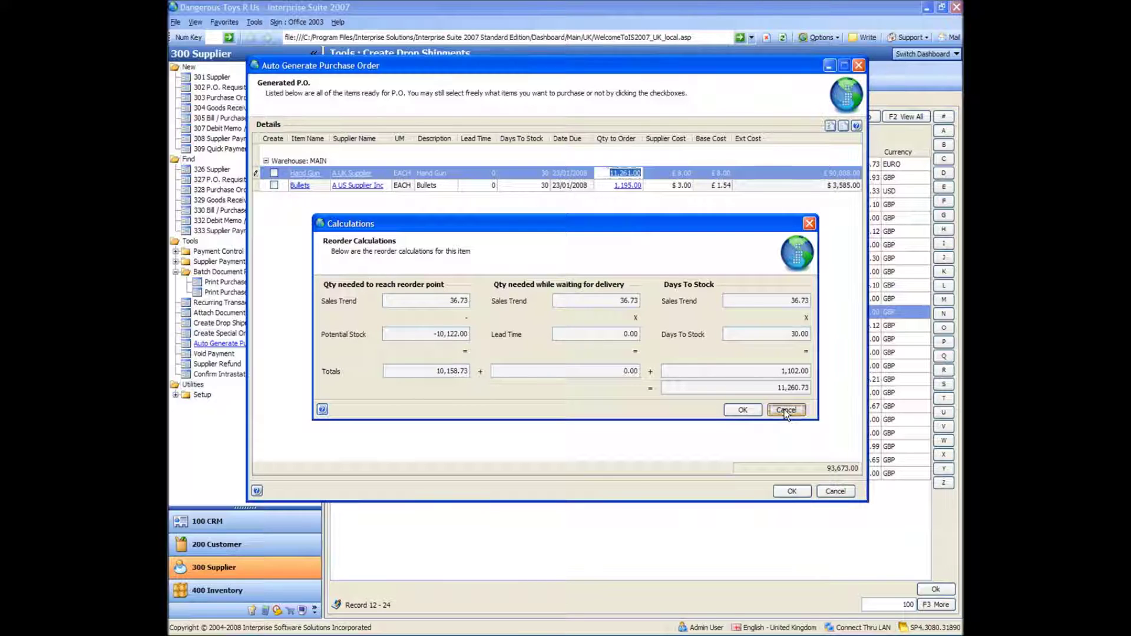
Mark both the Hand Gun and Bullets lines for creation and generate their purchase orders with the suggested suppliers.
click(274, 173)
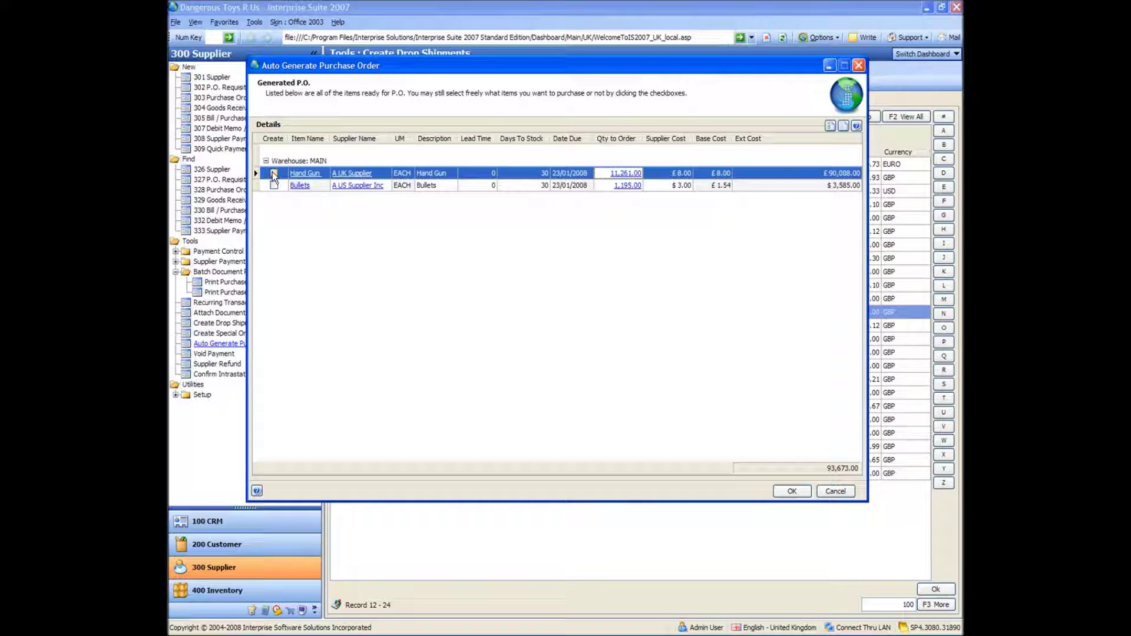
click(274, 184)
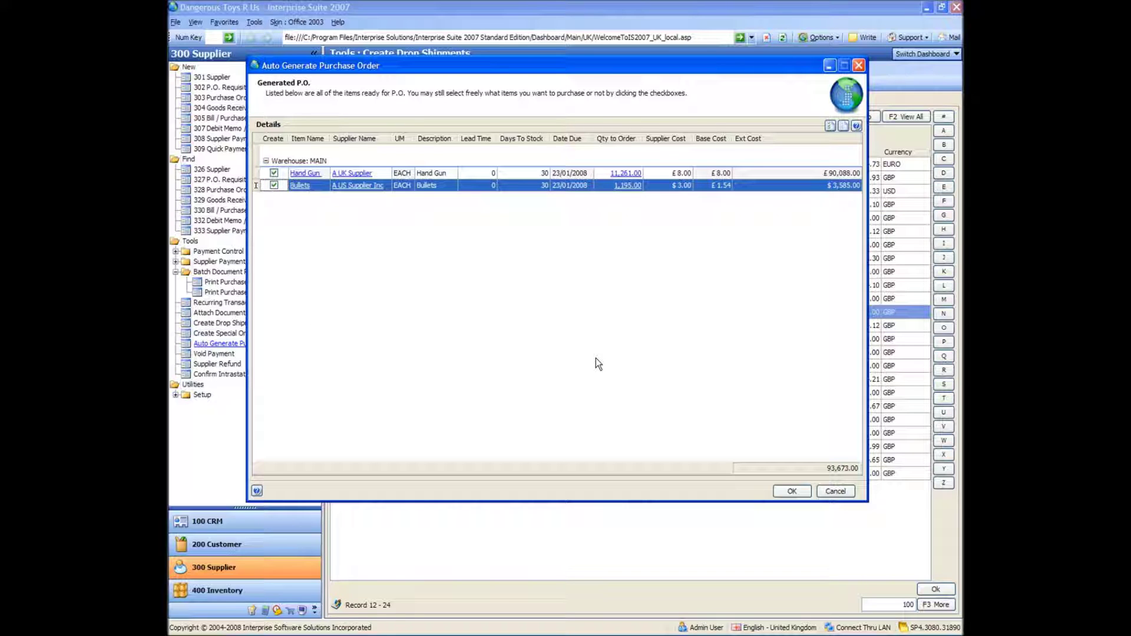
click(348, 176)
click(348, 184)
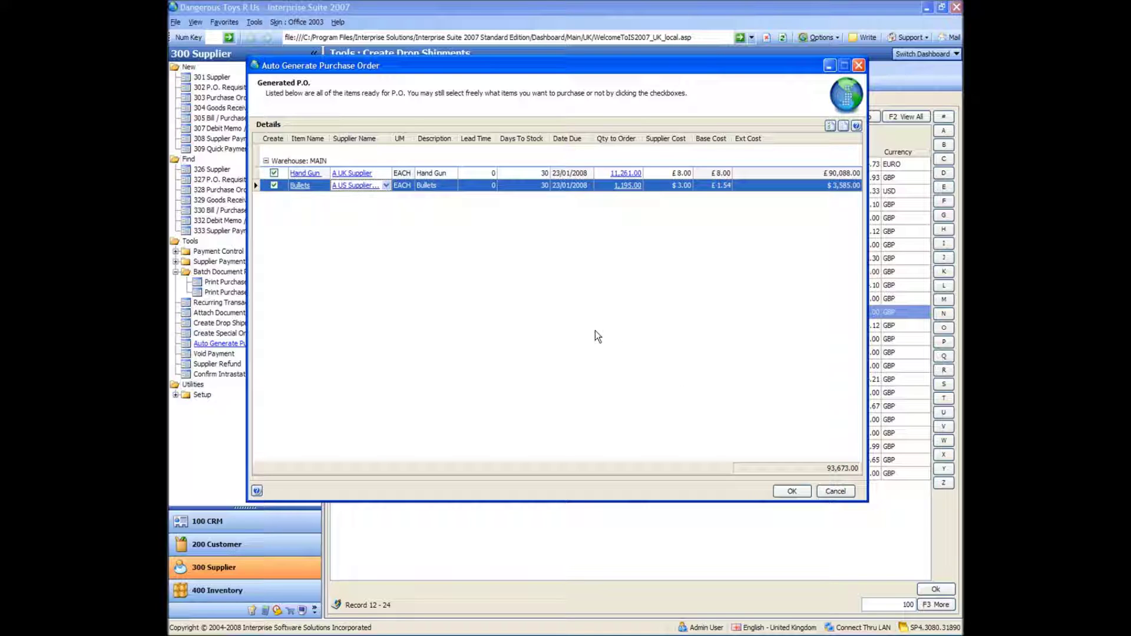
click(794, 491)
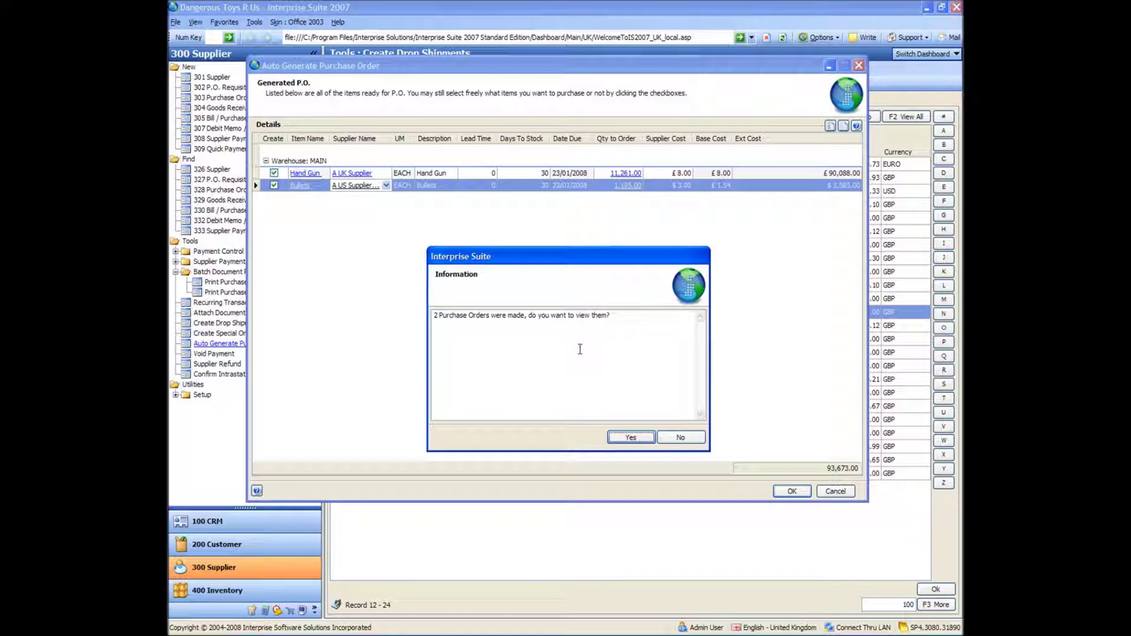
View the generated purchase orders for A UK Supplier and A US Supplier Inc, saving and closing each one.
click(631, 436)
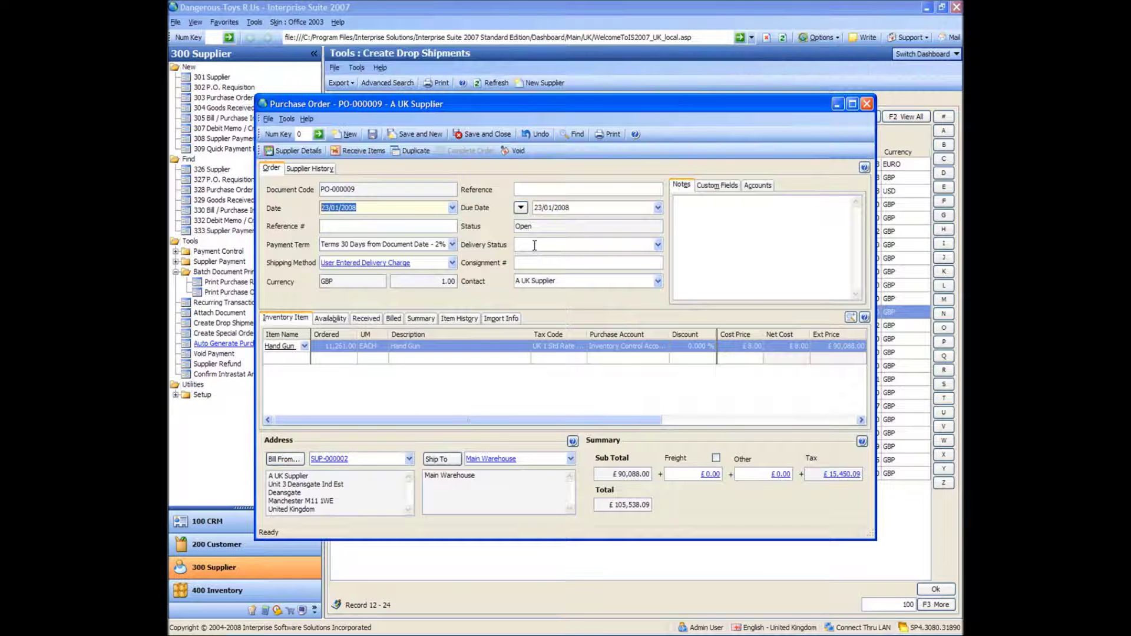
click(486, 133)
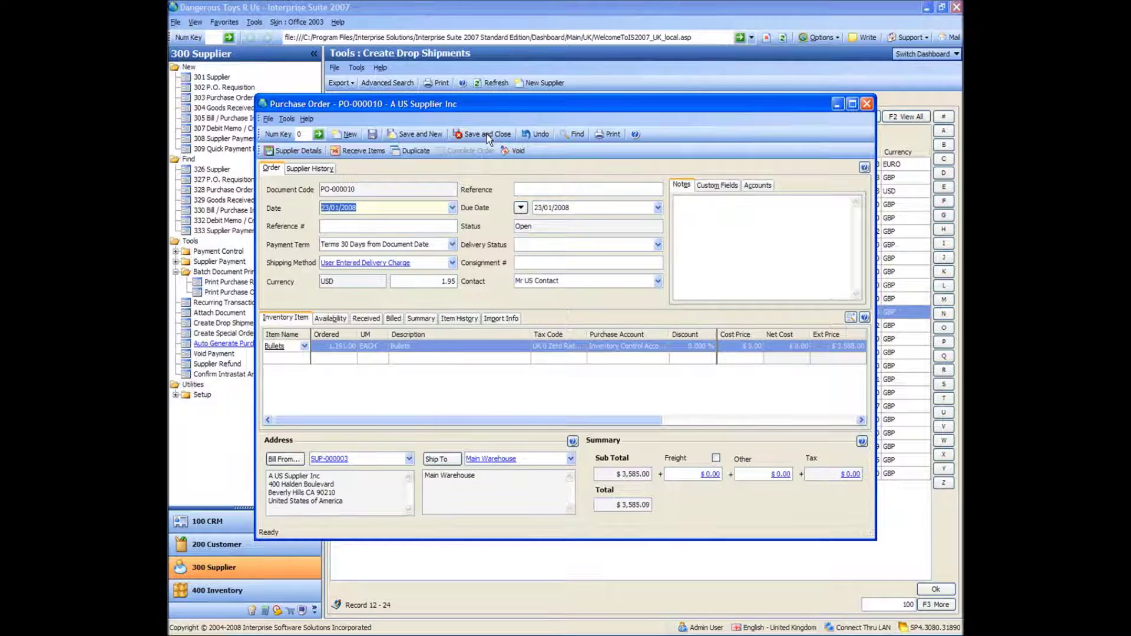
click(486, 133)
click(486, 254)
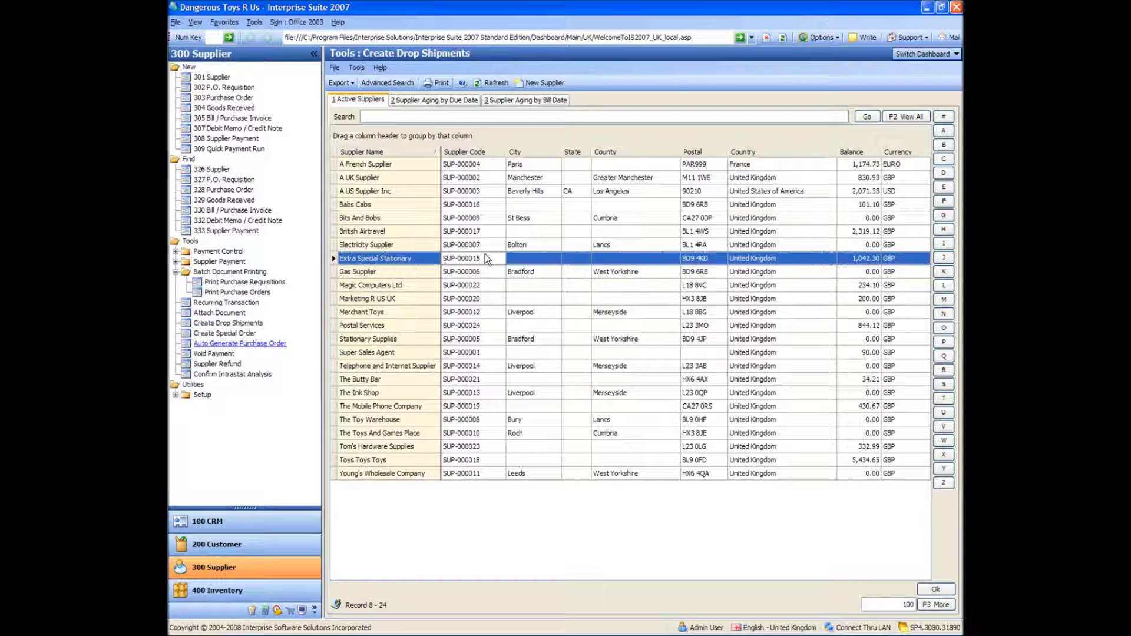
Start a new goods received document for A French Supplier, chosen from the active suppliers instead of an existing purchase order.
click(340, 202)
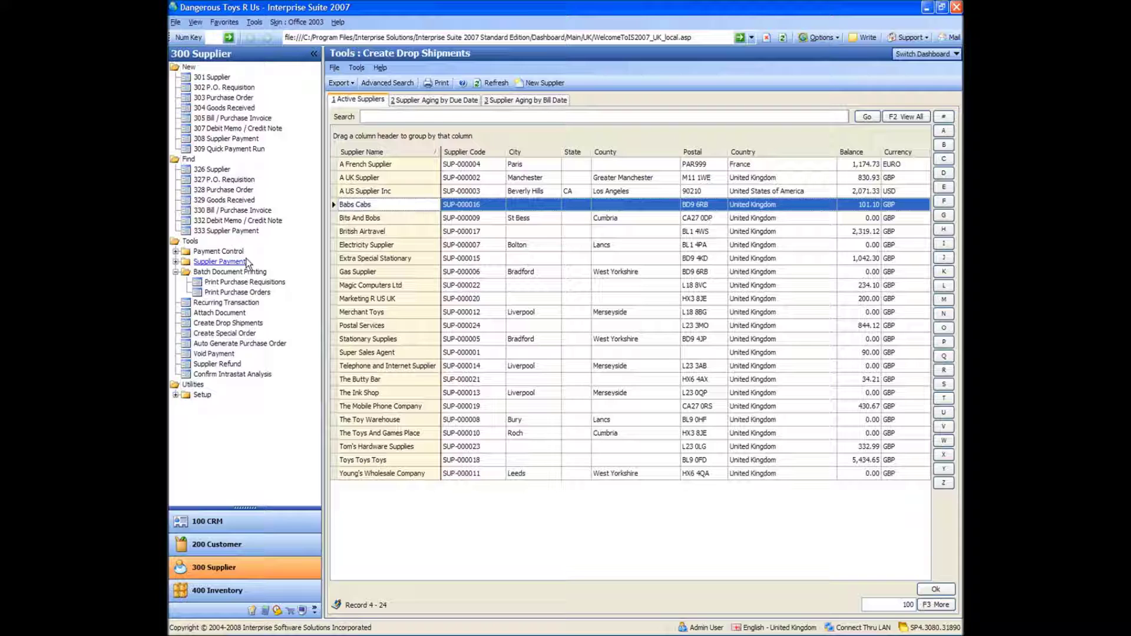
click(219, 109)
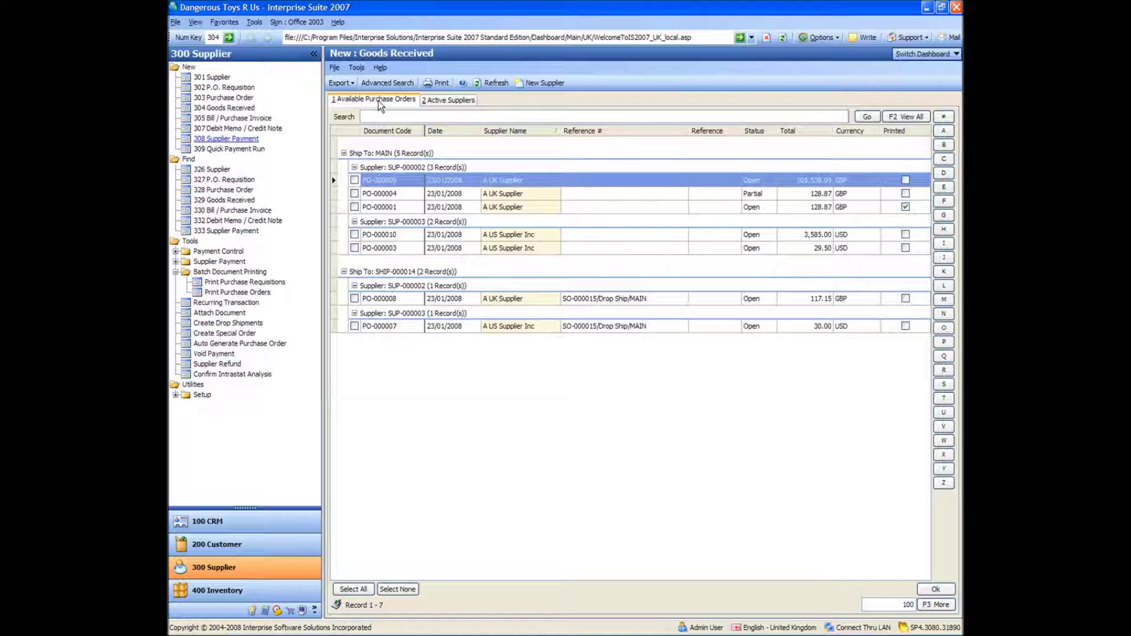
click(451, 100)
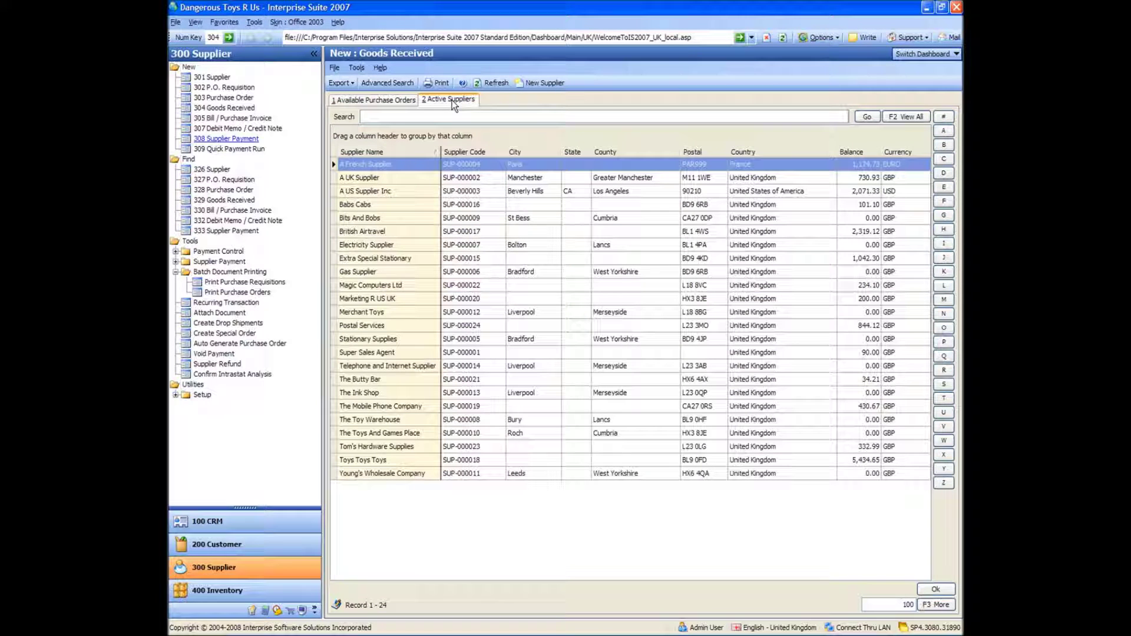
double_click(405, 167)
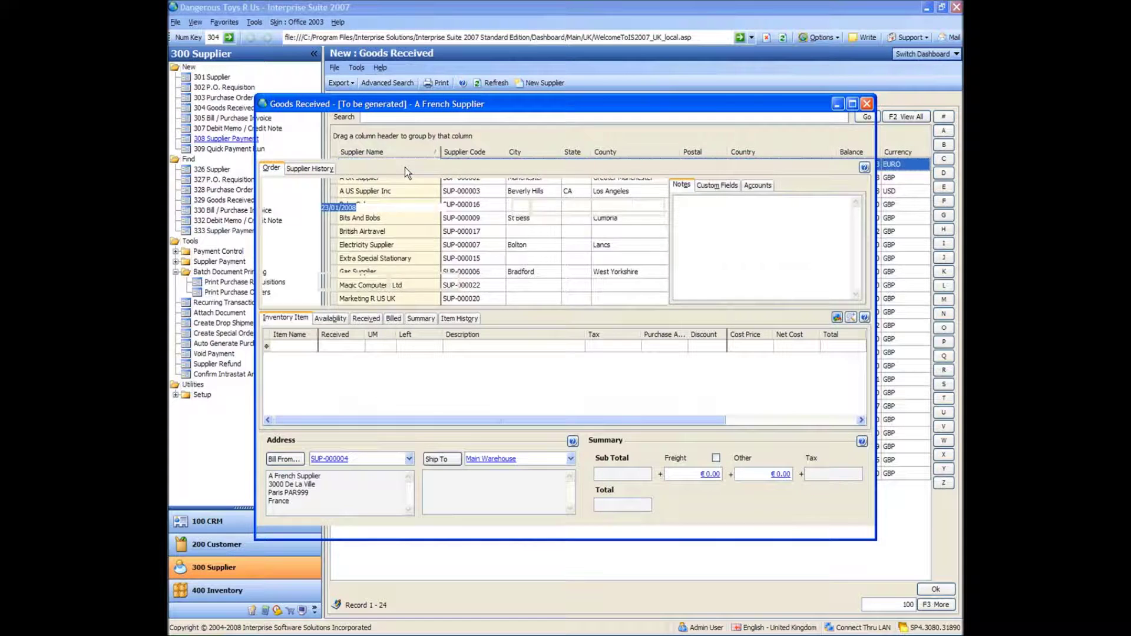
Add a goods received line for the Bullets item with a received quantity of 10.
text(bullets)
key(Tab)
text(10)
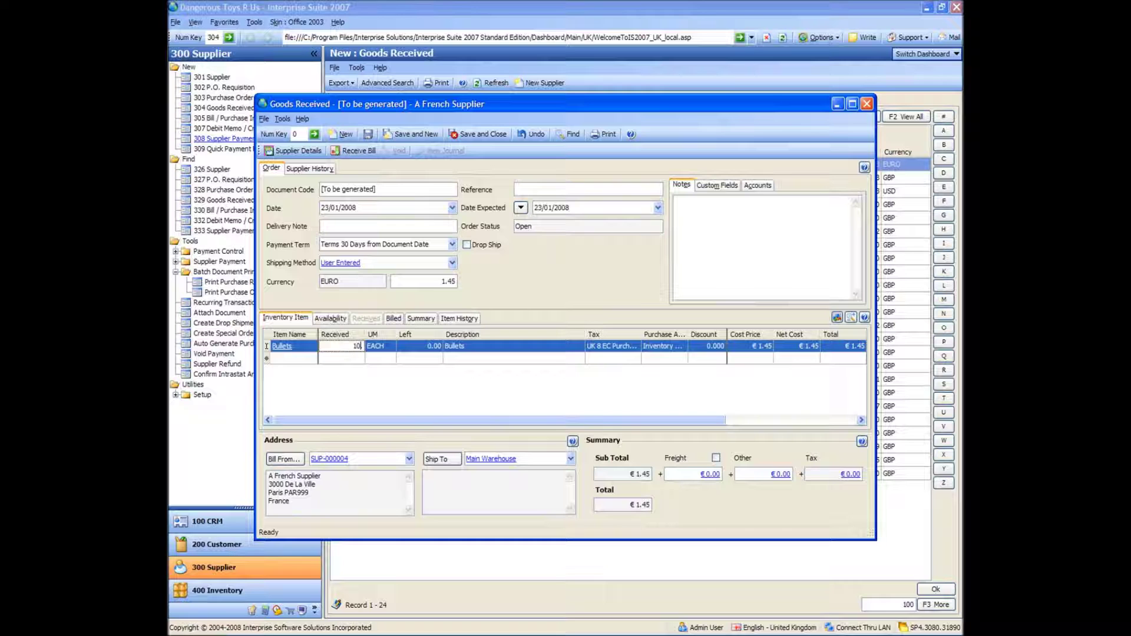
key(Return)
Add a second line for the Hand Gun item with a received quantity of 10, and save and close the goods received document.
click(297, 353)
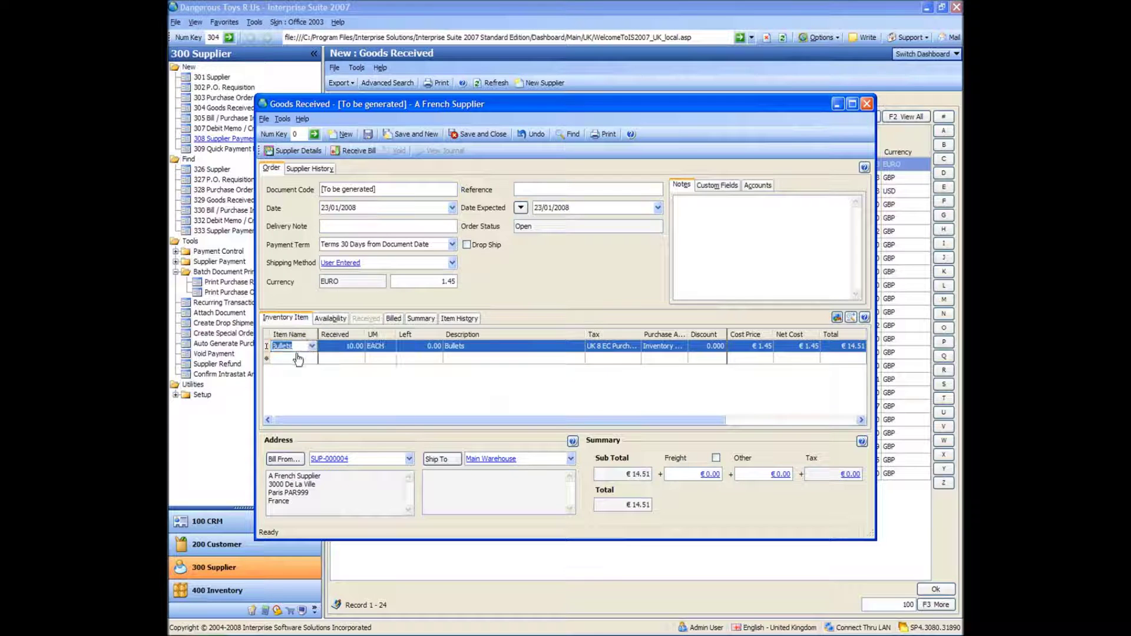
click(298, 359)
text(hand gun)
key(Tab)
text(10.)
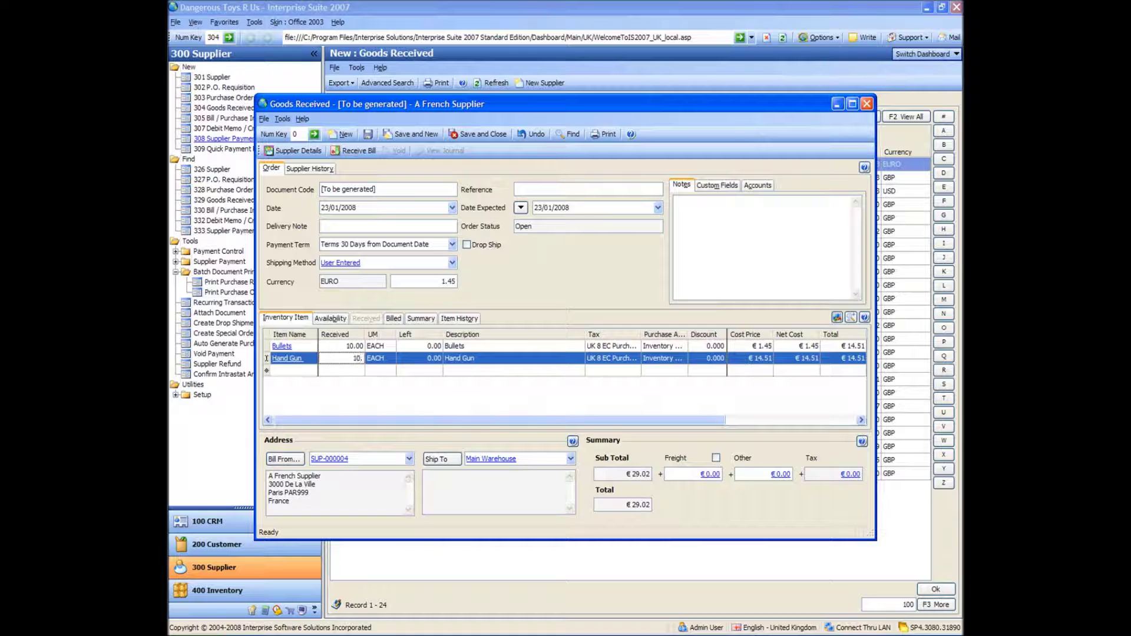
key(Tab)
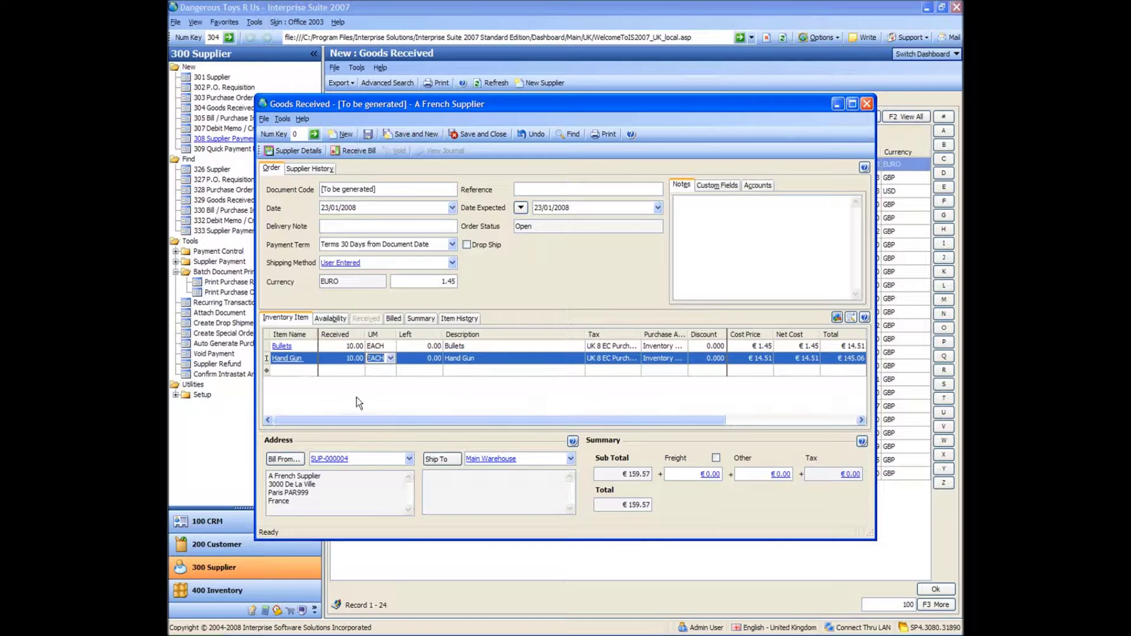
click(480, 135)
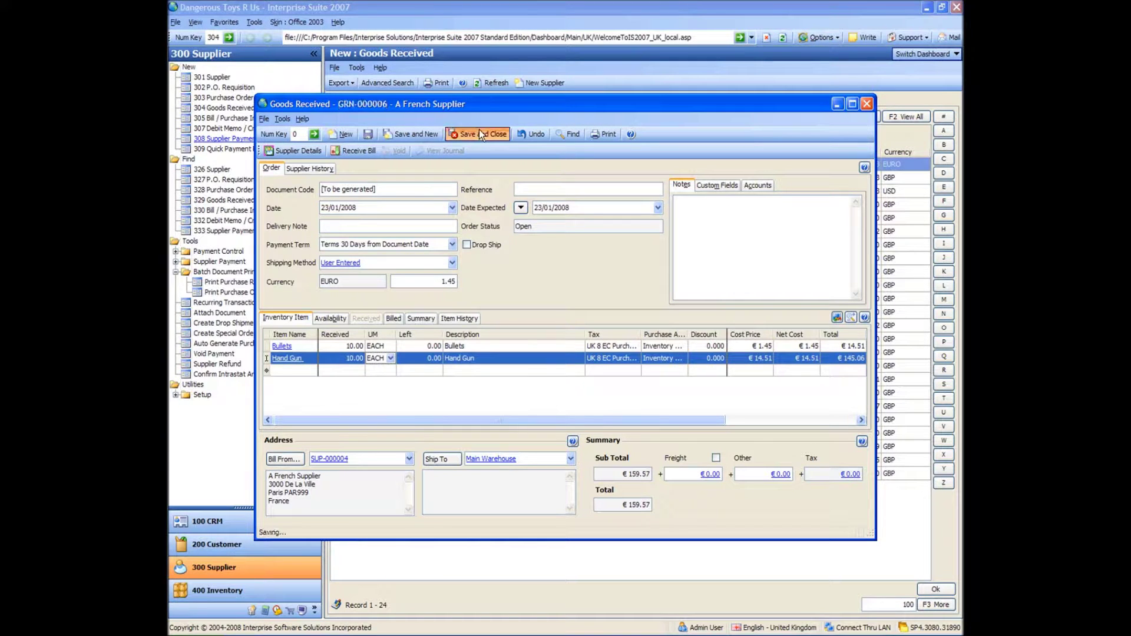